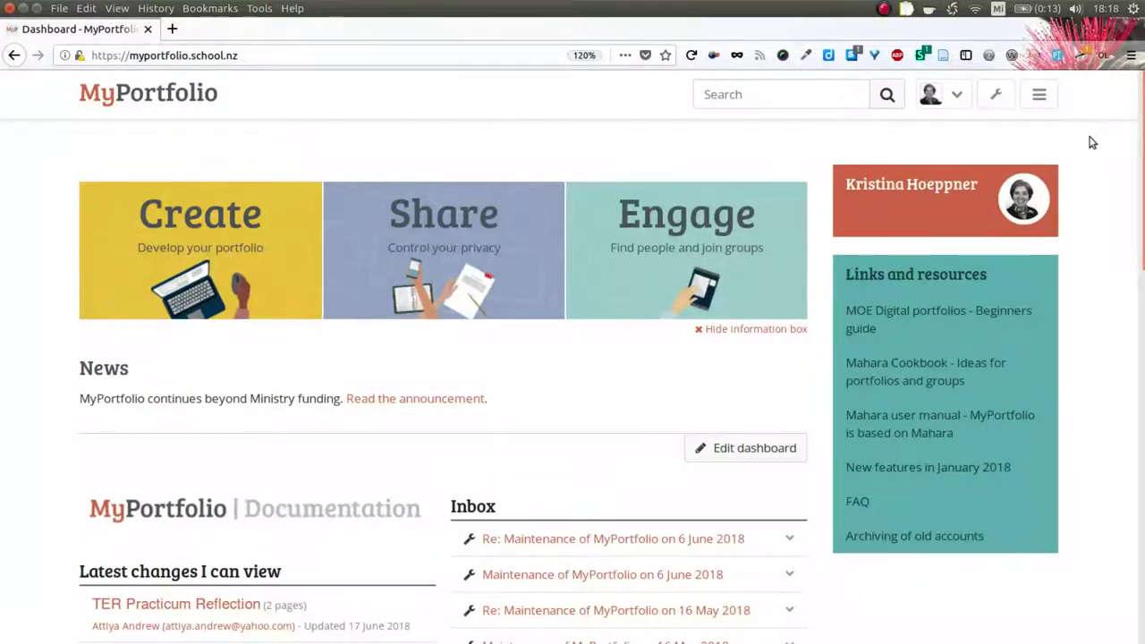
Step: Open the Appraisal collection in a new tab from Pages and collections, and examine its page list and the Teaching team collaboration page
{"action": "left_click", "coordinate": [1042, 96]}
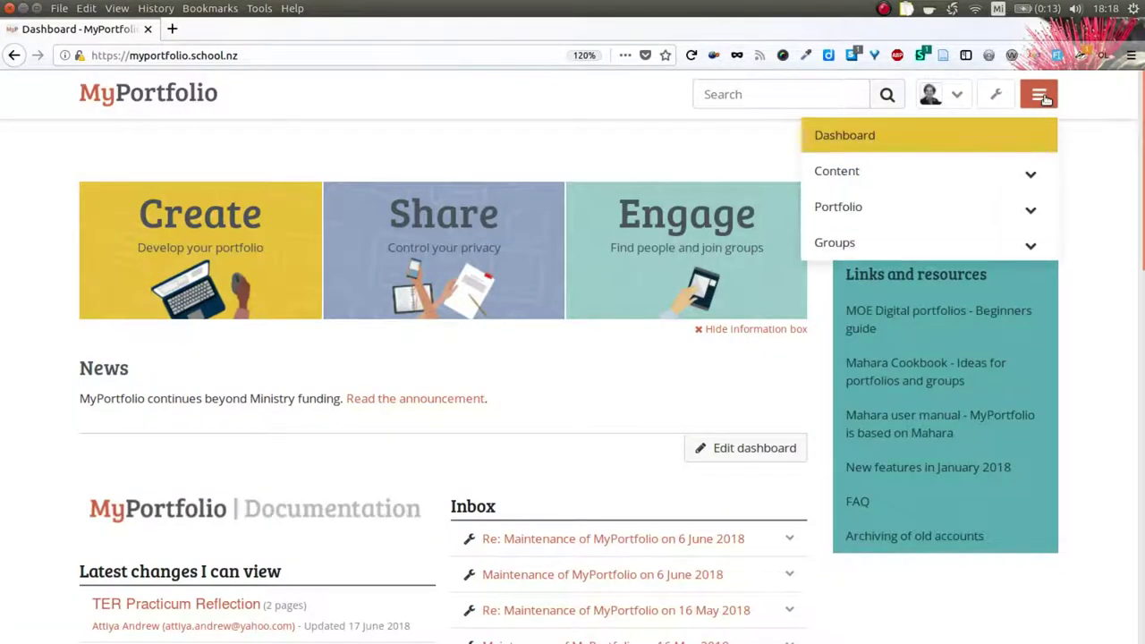
{"action": "left_click", "coordinate": [953, 207]}
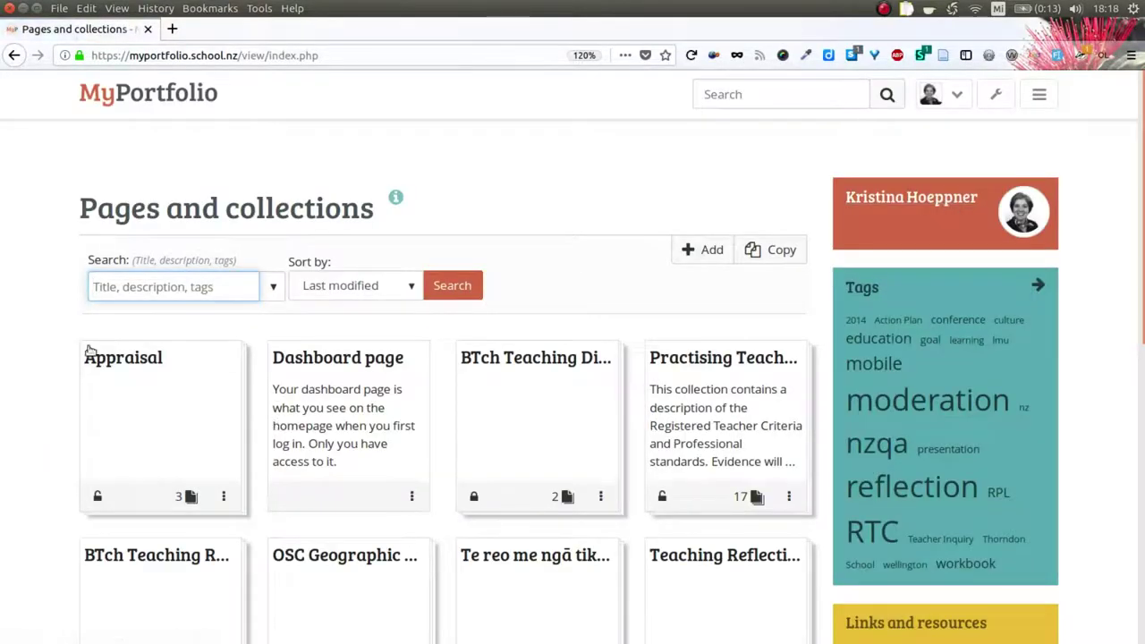
{"action": "right_click", "coordinate": [132, 358]}
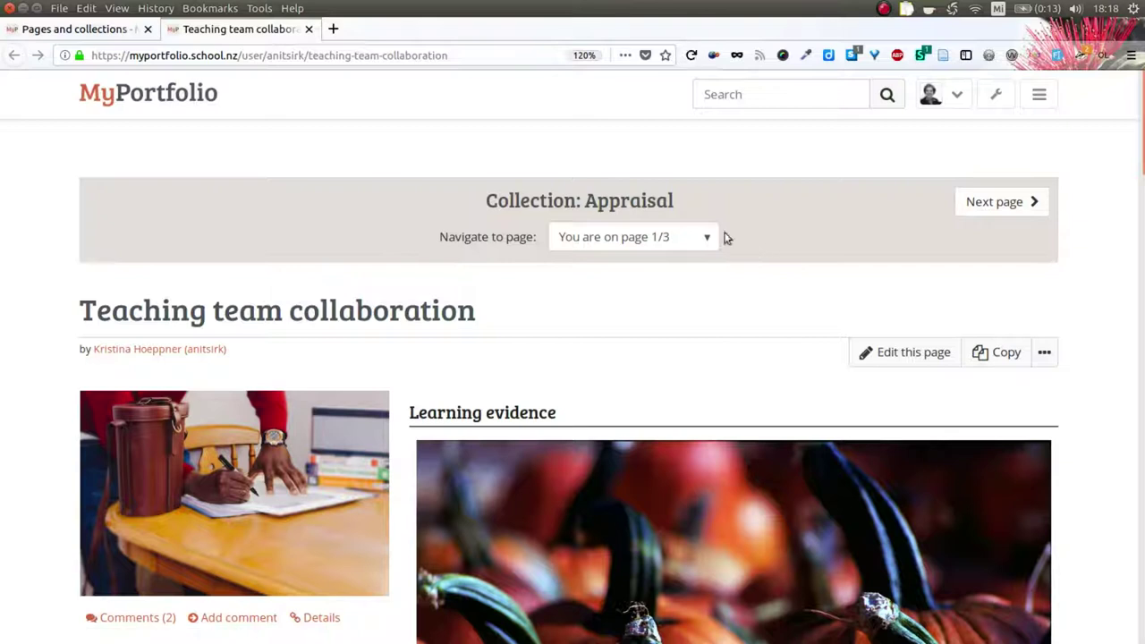
{"action": "left_click", "coordinate": [708, 240]}
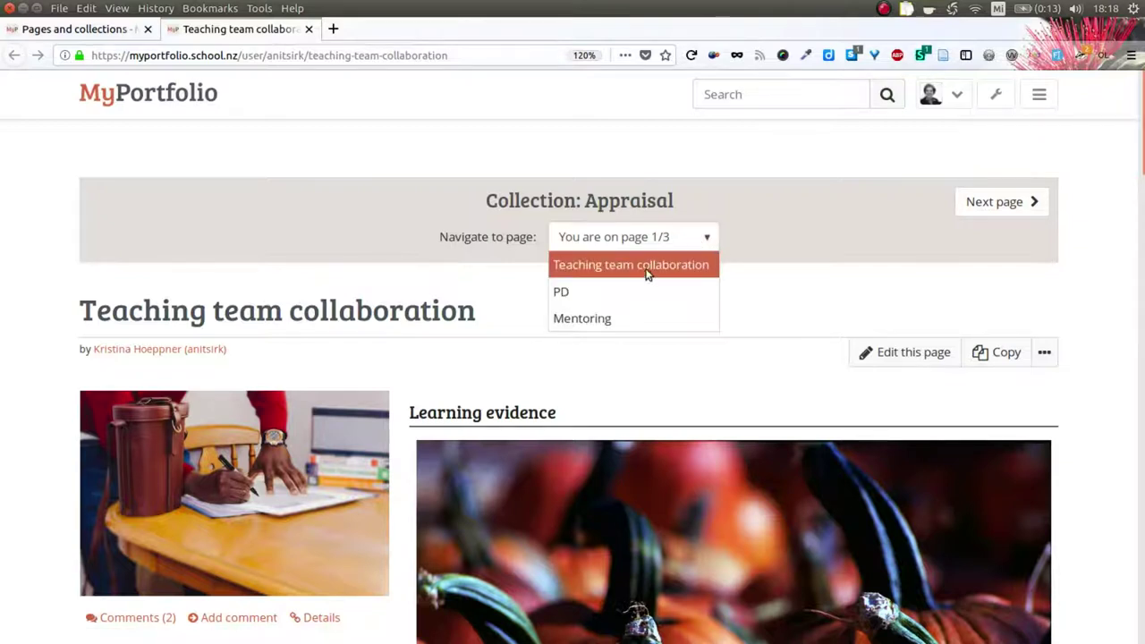
{"action": "left_click", "coordinate": [751, 283]}
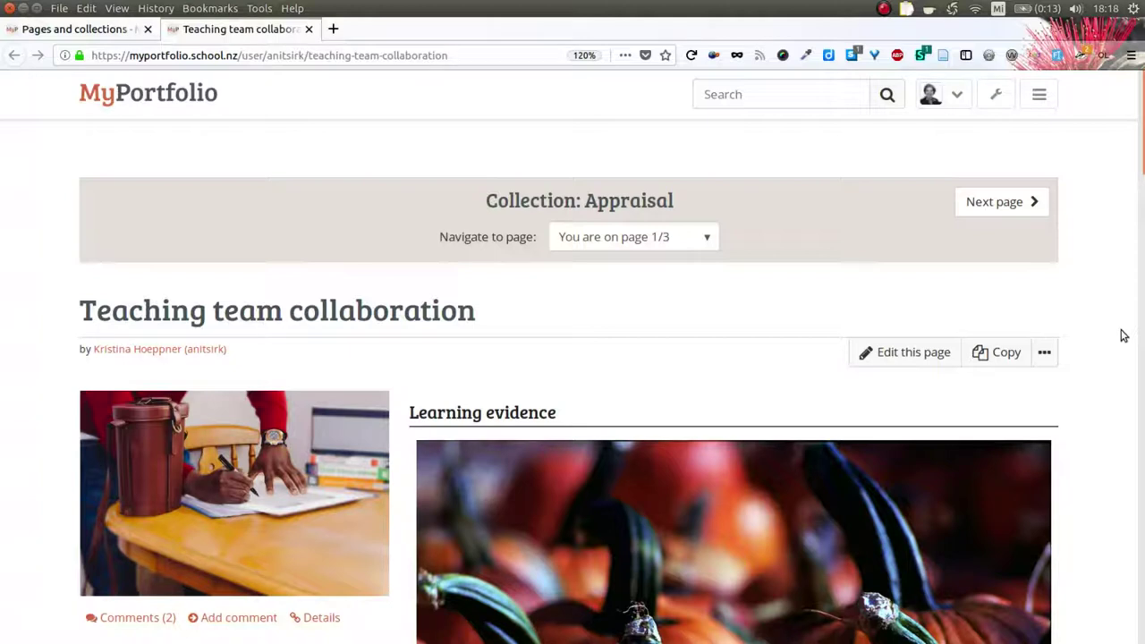
{"action": "scroll", "coordinate": [1123, 336], "scroll_direction": "down", "scroll_amount": 5}
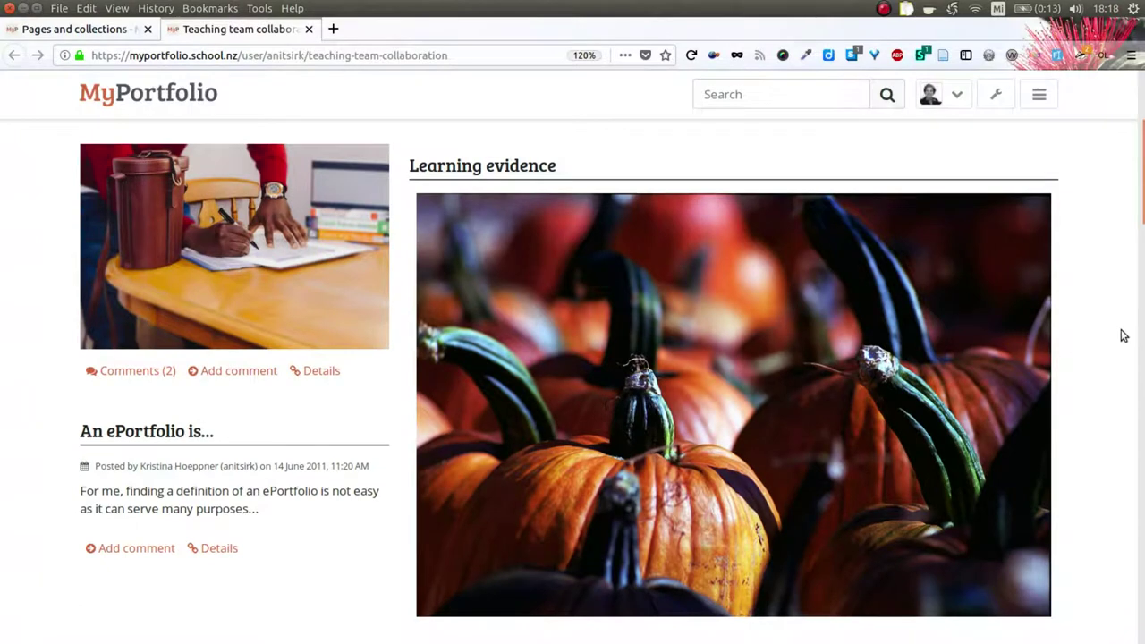
{"action": "scroll", "coordinate": [1123, 336], "scroll_direction": "up", "scroll_amount": 5}
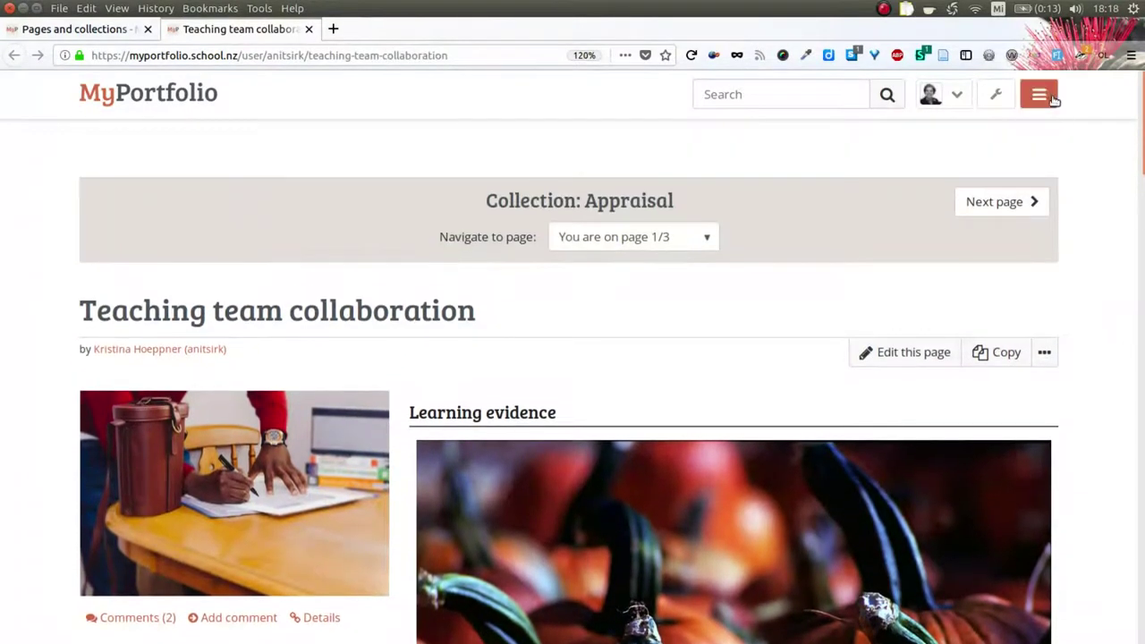
Step: Set the Appraisal collection's SmartEvidence framework to "Ngā paerewa mō te umanga whakaakoranga - Standards for the teaching profession" and save the collection
{"action": "left_click", "coordinate": [1046, 95]}
{"action": "left_click", "coordinate": [972, 209]}
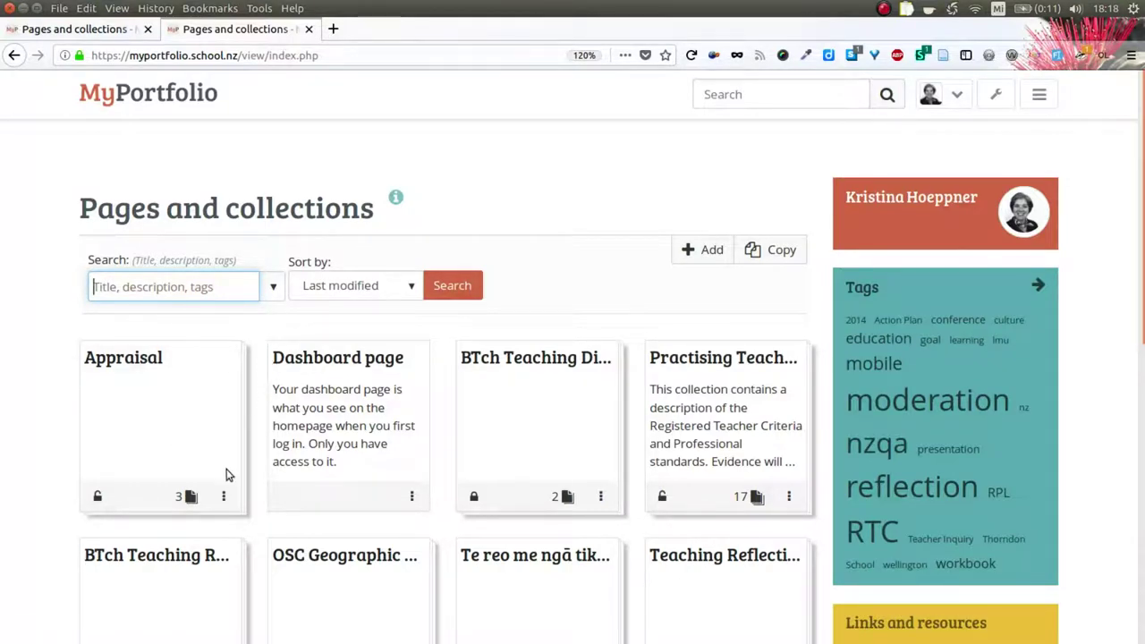
{"action": "left_click", "coordinate": [224, 496]}
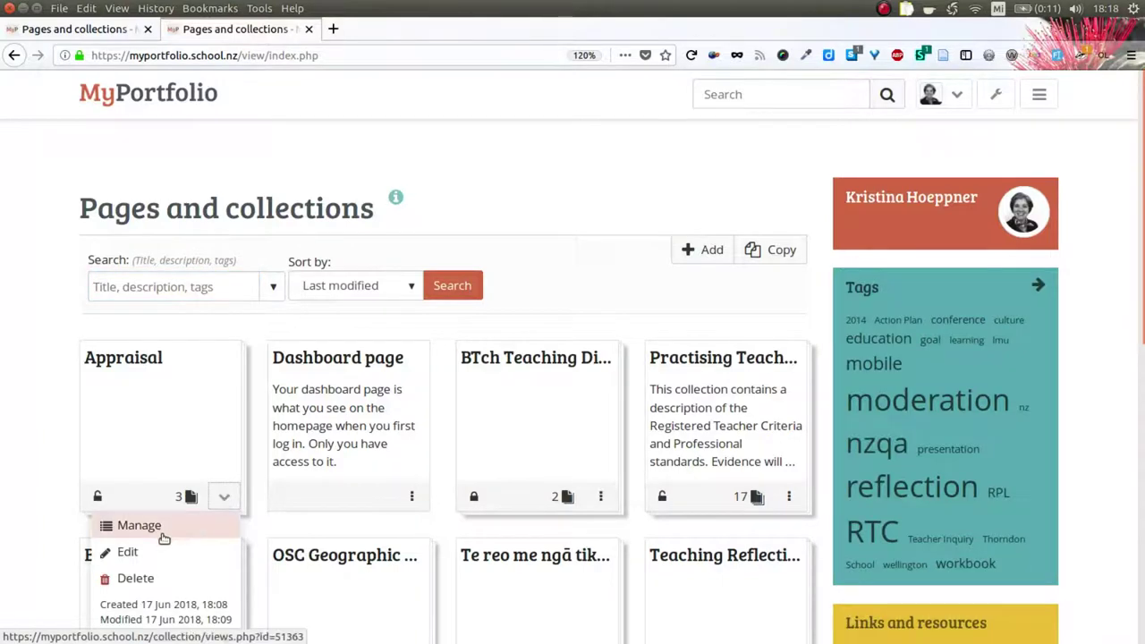
{"action": "left_click", "coordinate": [128, 552]}
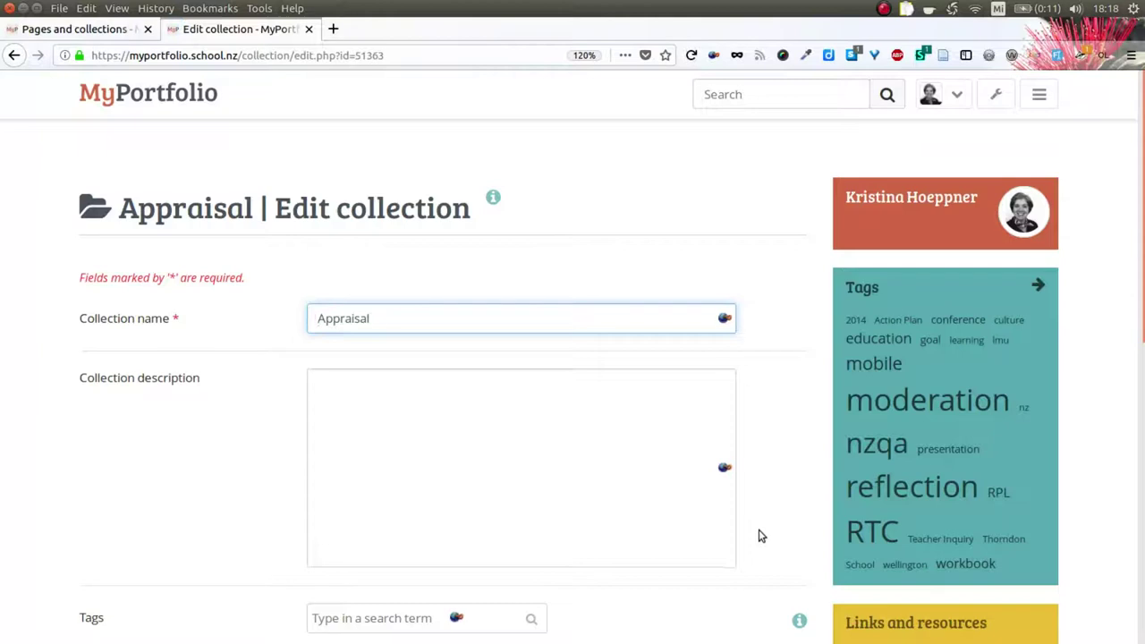
{"action": "scroll", "coordinate": [758, 536], "scroll_direction": "down", "scroll_amount": 6}
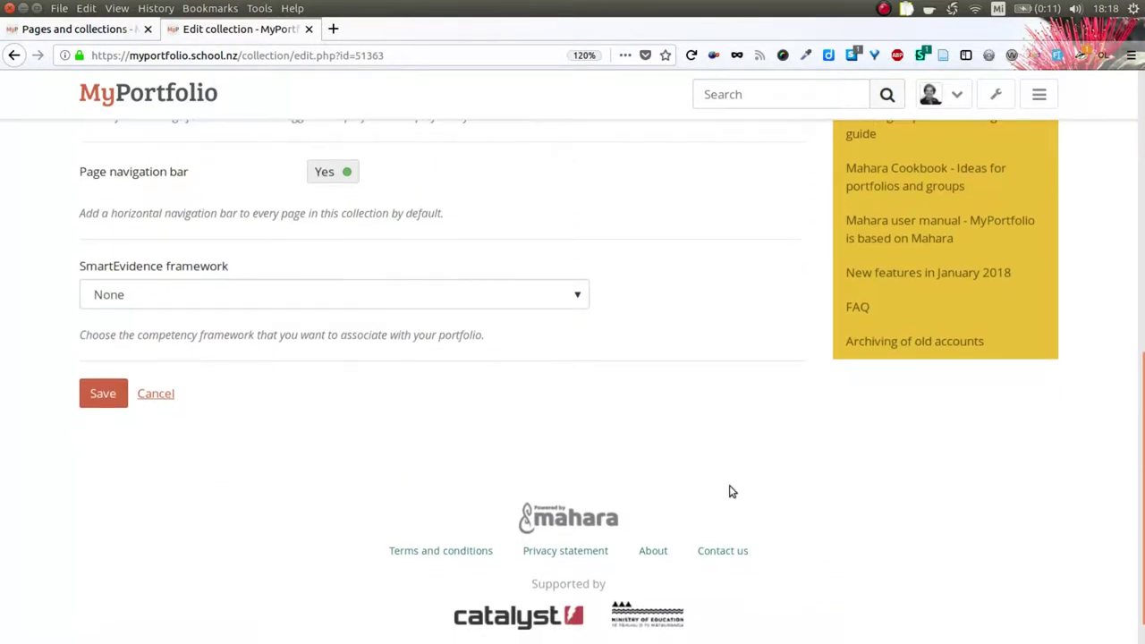
{"action": "left_click", "coordinate": [458, 294]}
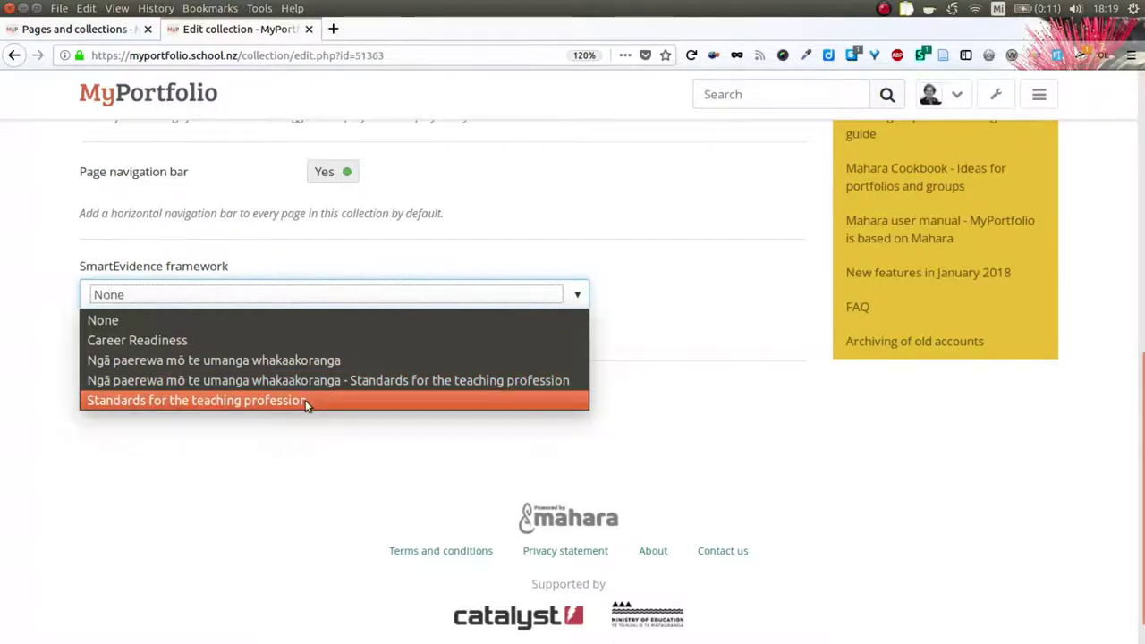
{"action": "left_click", "coordinate": [350, 381]}
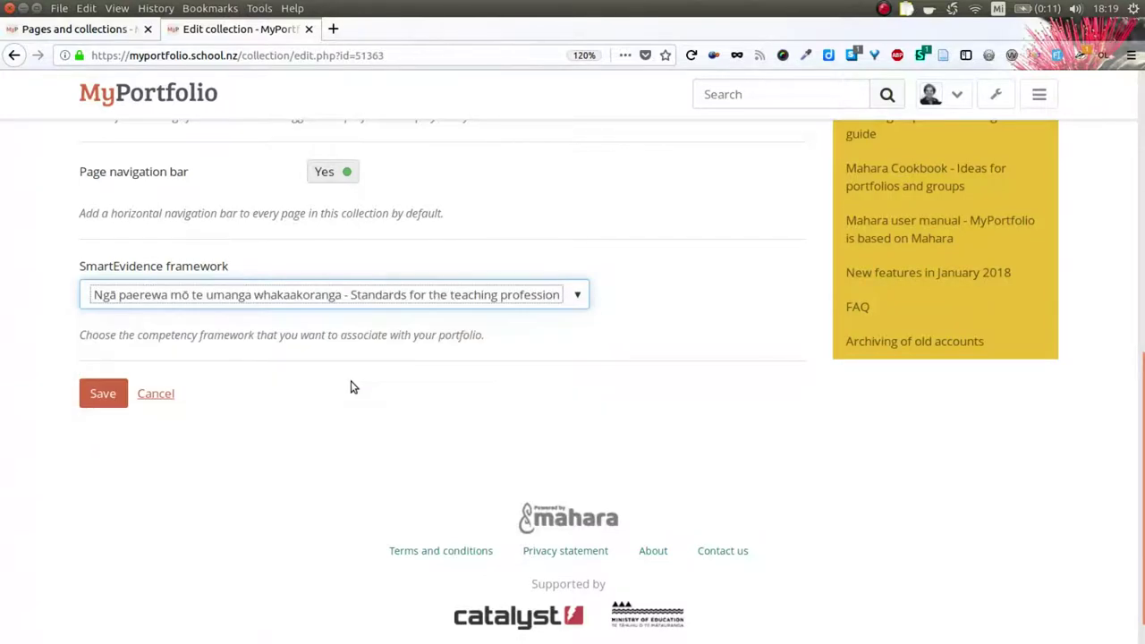
{"action": "left_click", "coordinate": [101, 393]}
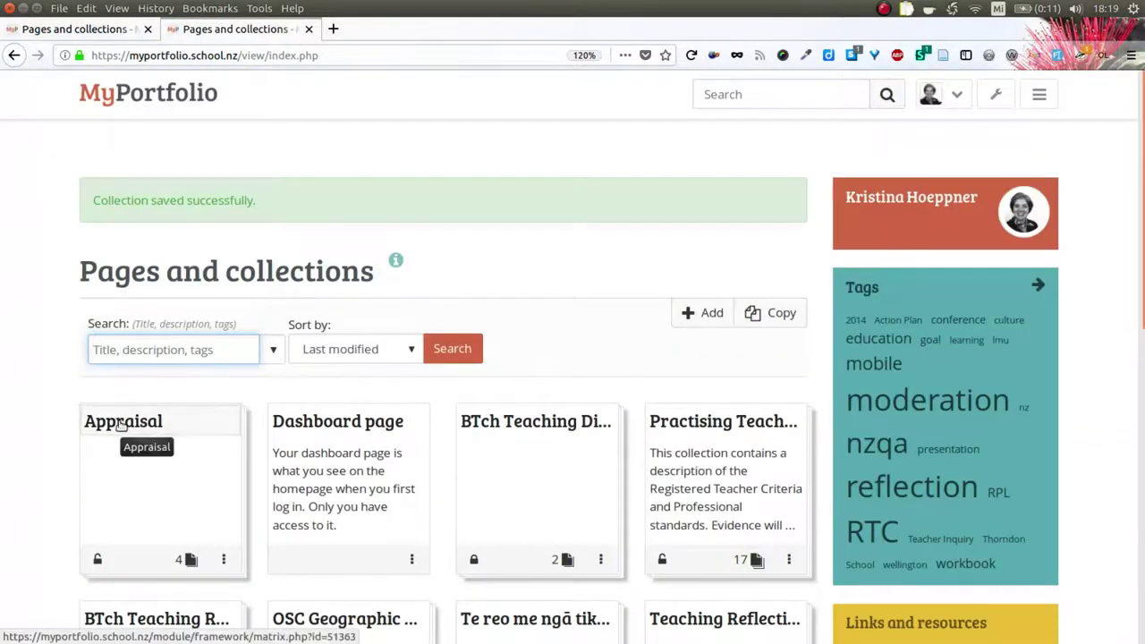
Step: Open the Appraisal collection's SmartEvidence map and check the Teaching team collaboration page linked from its column heading
{"action": "left_click", "coordinate": [121, 424]}
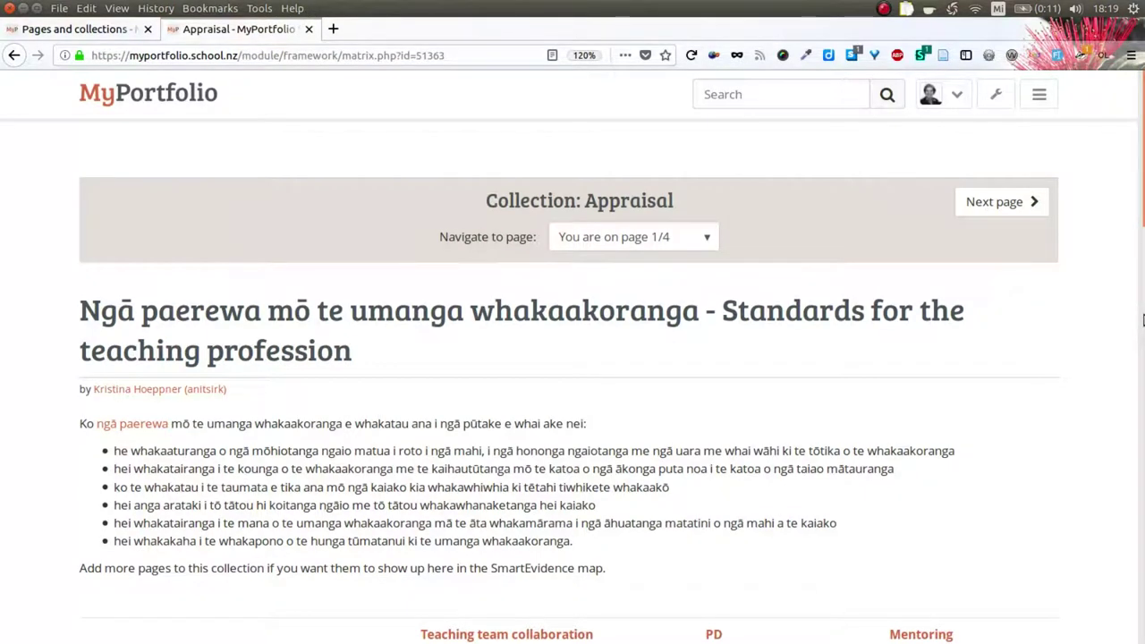
{"action": "scroll", "coordinate": [1142, 320], "scroll_direction": "down", "scroll_amount": 5}
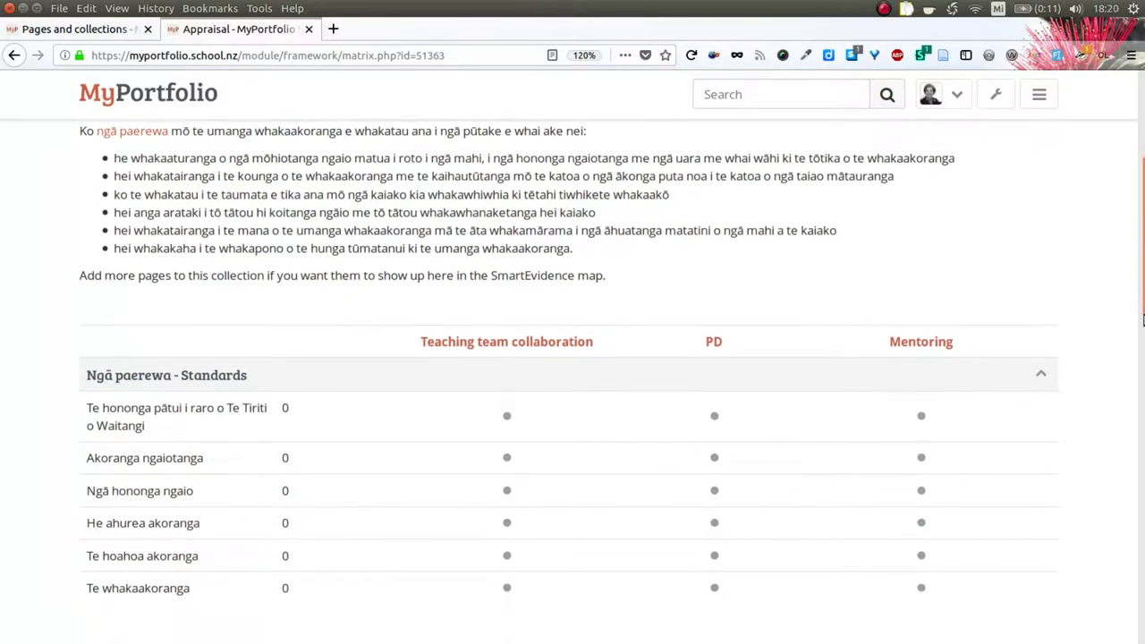
{"action": "scroll", "coordinate": [1142, 320], "scroll_direction": "down", "scroll_amount": 2}
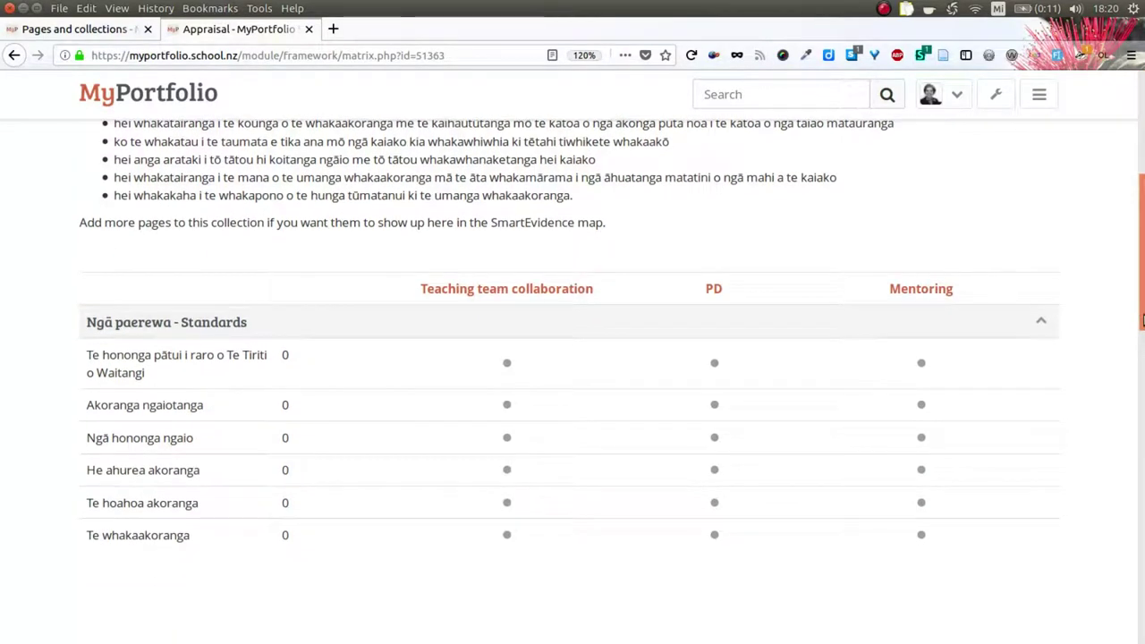
{"action": "left_click", "coordinate": [500, 288]}
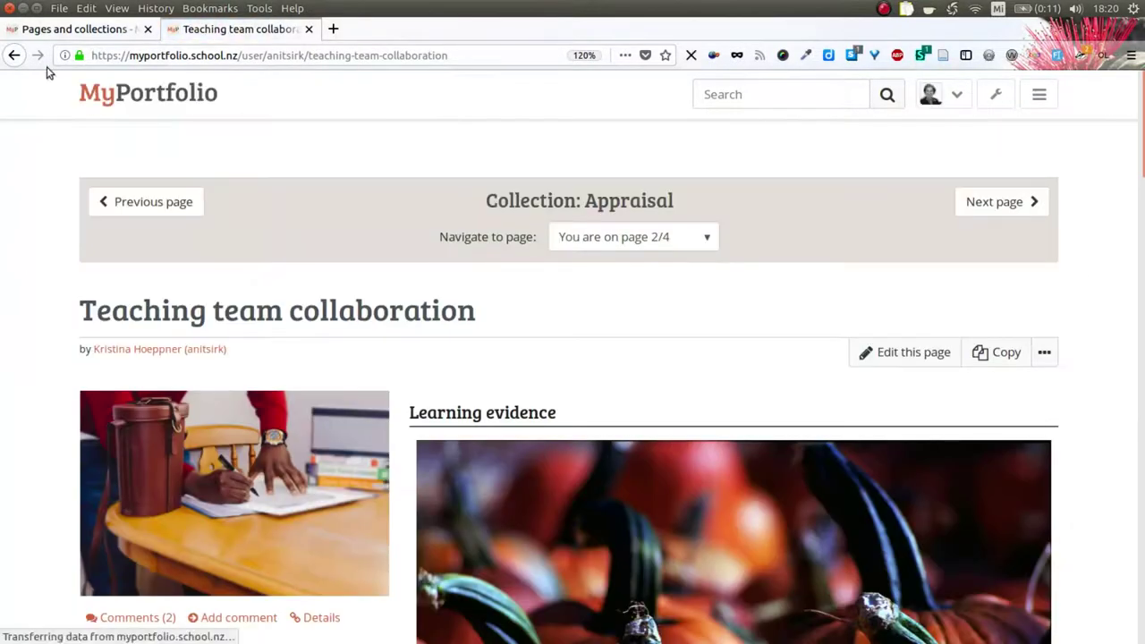
{"action": "left_click", "coordinate": [13, 55]}
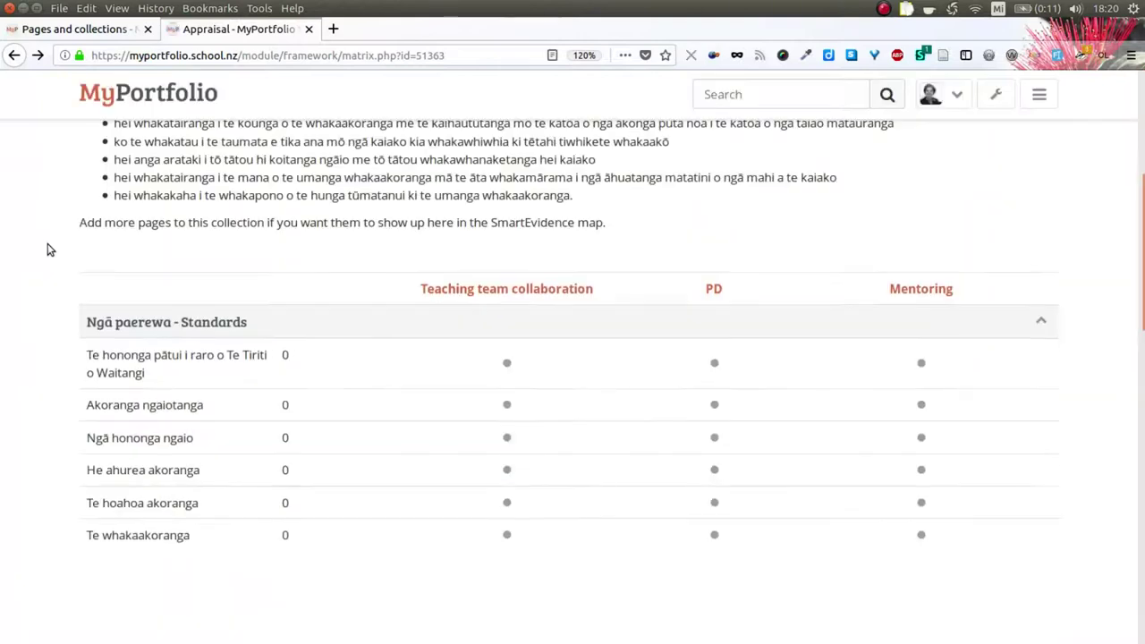
Step: Examine the SmartEvidence map's standards, their descriptions and the collection pages they are matched against
{"action": "mouse_move", "coordinate": [90, 356]}
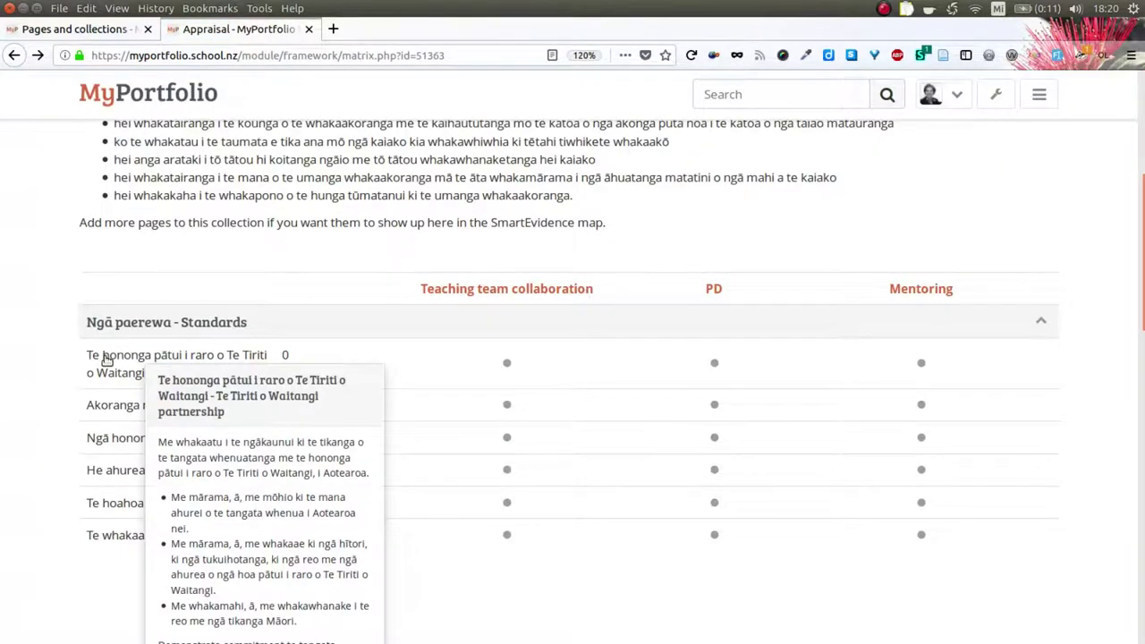
{"action": "mouse_move", "coordinate": [108, 406]}
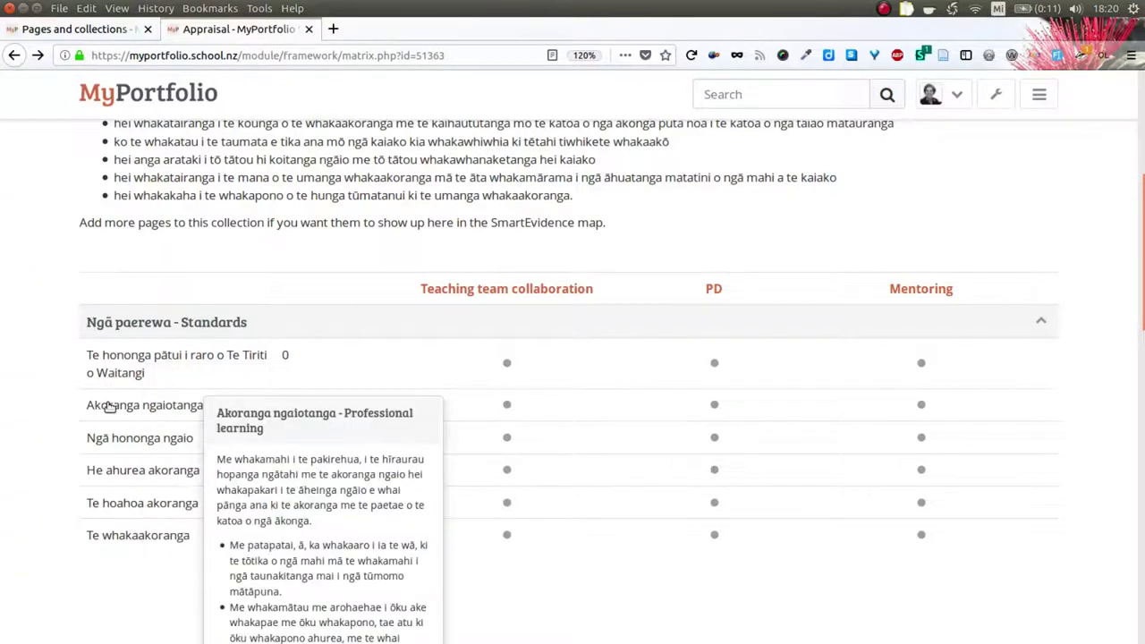
{"action": "scroll", "coordinate": [108, 405], "scroll_direction": "down", "scroll_amount": 5}
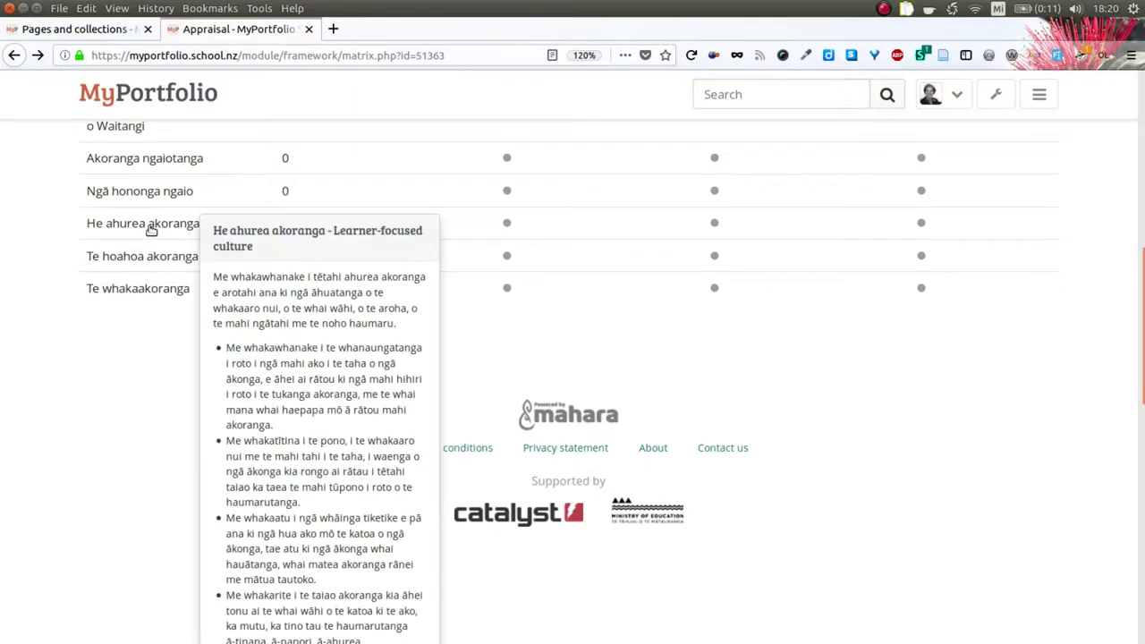
{"action": "mouse_move", "coordinate": [165, 163]}
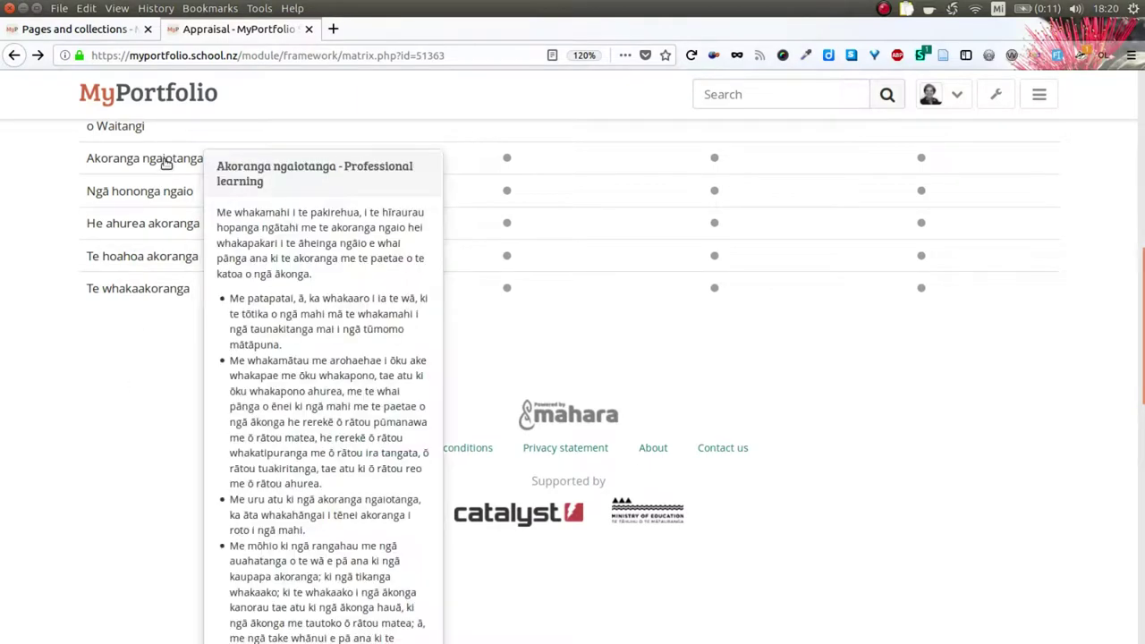
{"action": "scroll", "coordinate": [294, 320], "scroll_direction": "down", "scroll_amount": 6}
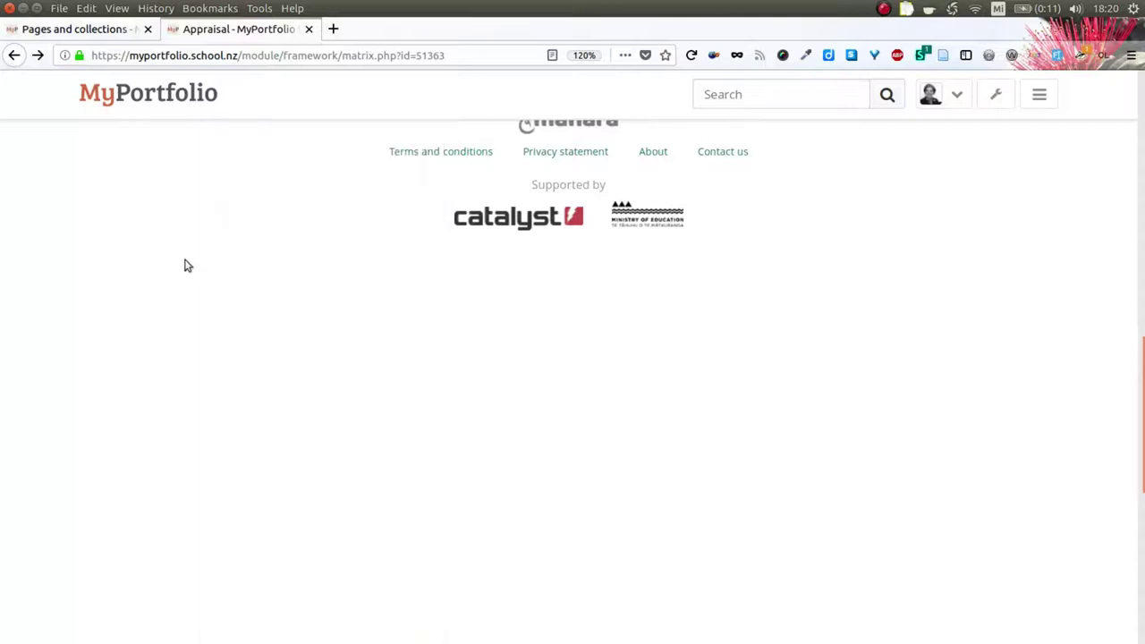
{"action": "scroll", "coordinate": [186, 265], "scroll_direction": "up", "scroll_amount": 8}
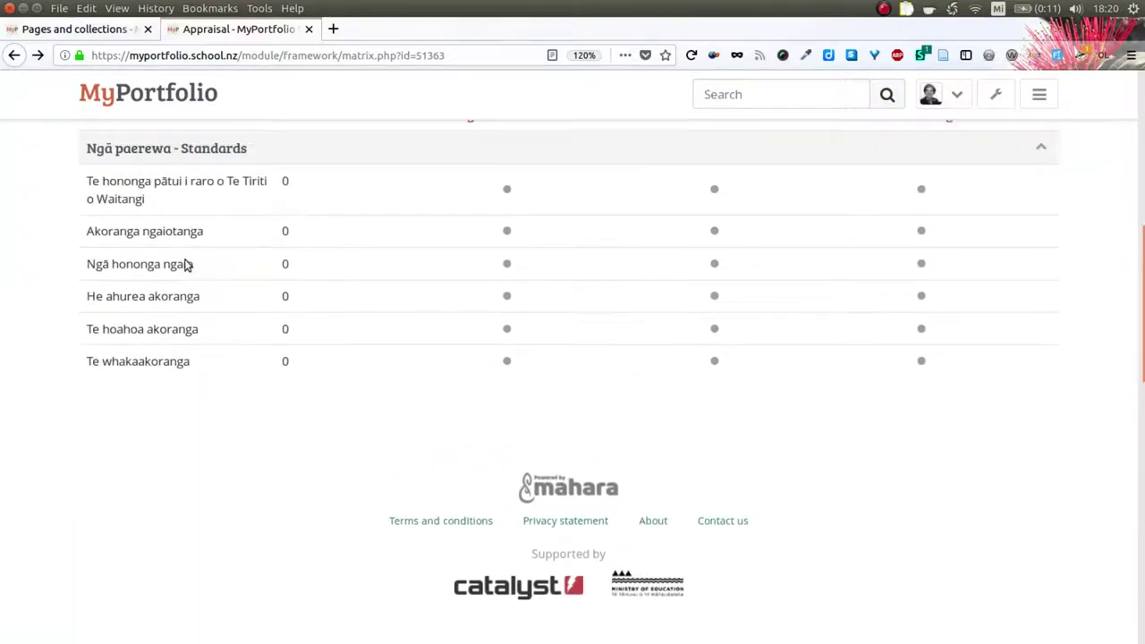
{"action": "scroll", "coordinate": [186, 266], "scroll_direction": "up", "scroll_amount": 1}
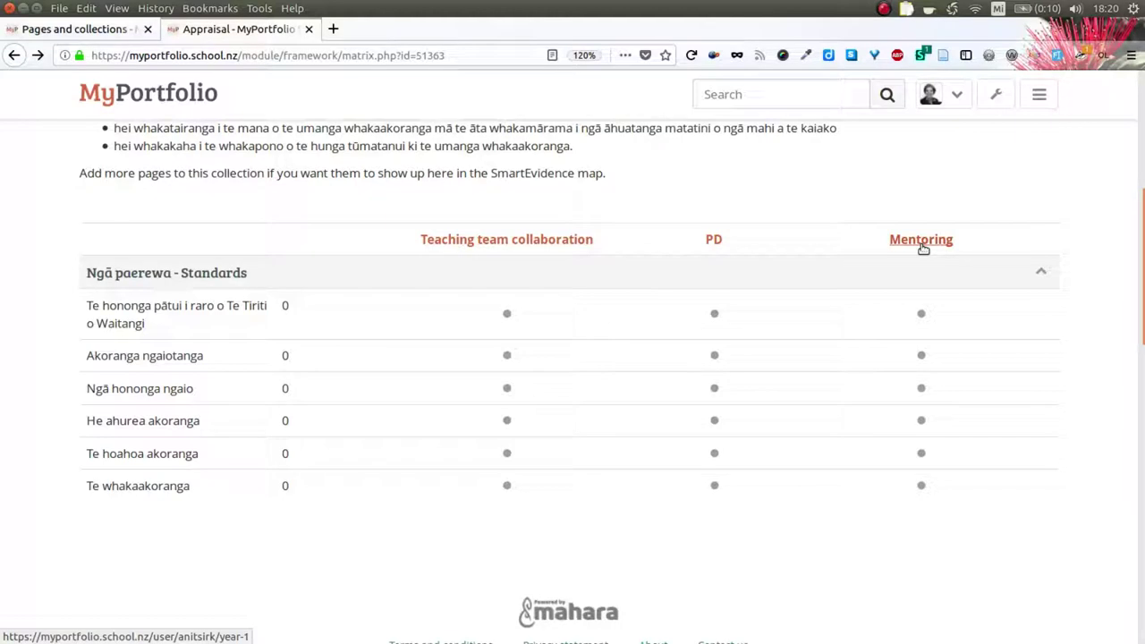
{"action": "scroll", "coordinate": [1127, 238], "scroll_direction": "up", "scroll_amount": 3}
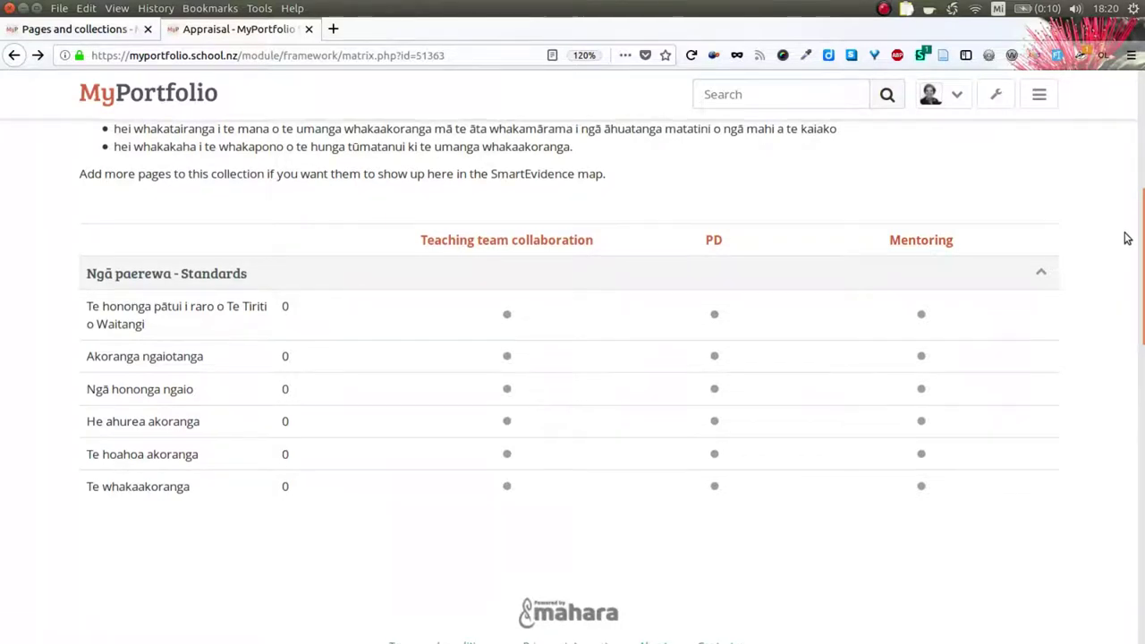
{"action": "scroll", "coordinate": [1087, 154], "scroll_direction": "up", "scroll_amount": 2}
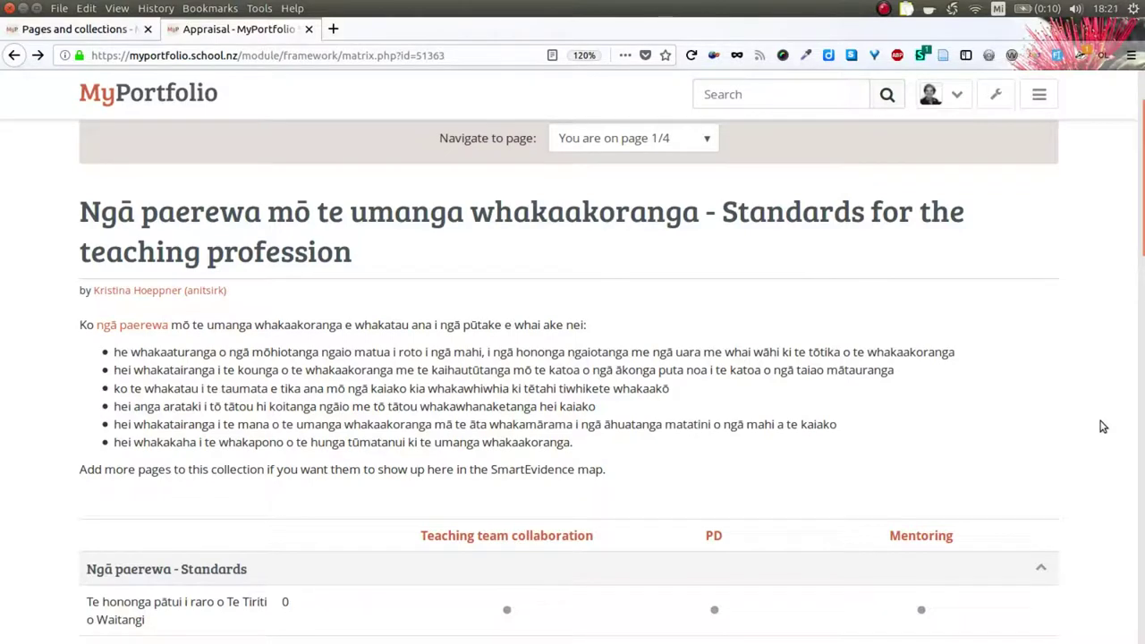
{"action": "scroll", "coordinate": [1102, 427], "scroll_direction": "down", "scroll_amount": 5}
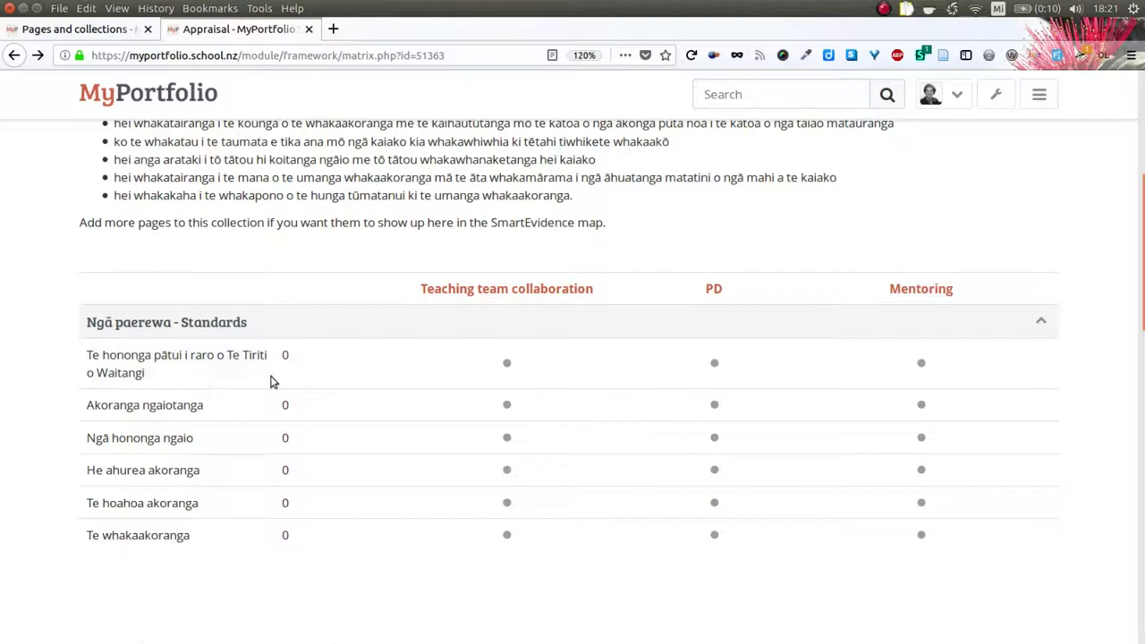
{"action": "mouse_move", "coordinate": [241, 370]}
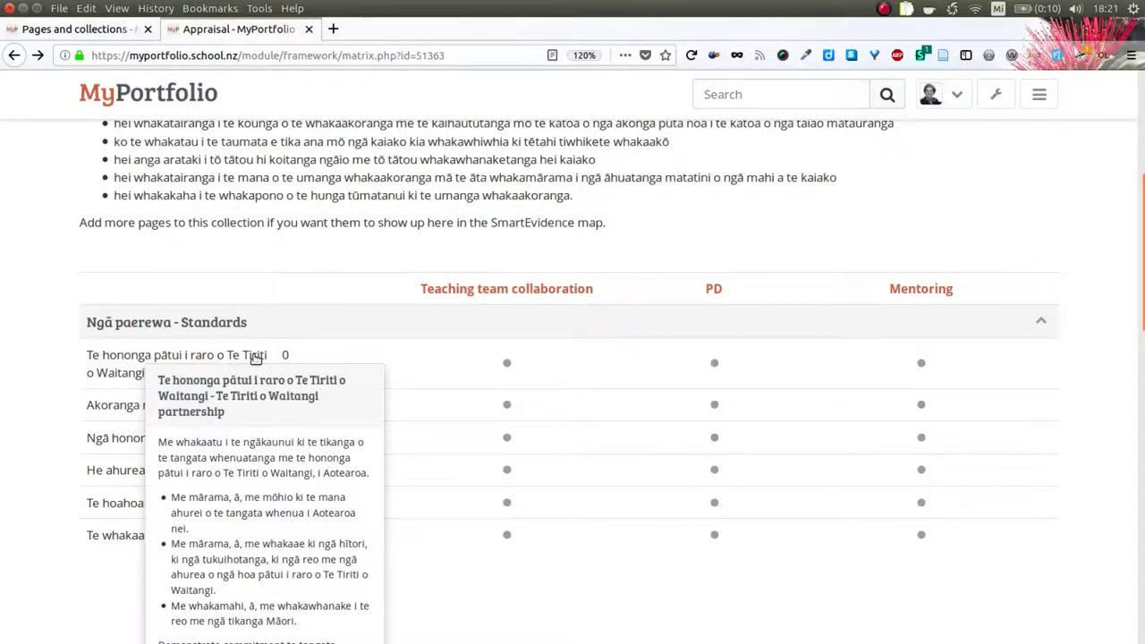
Step: Open the annotation form for "Te hononga pātui i raro o Te Tiriti o Waitangi" under Teaching team collaboration and review the standard's description
{"action": "left_click", "coordinate": [507, 366]}
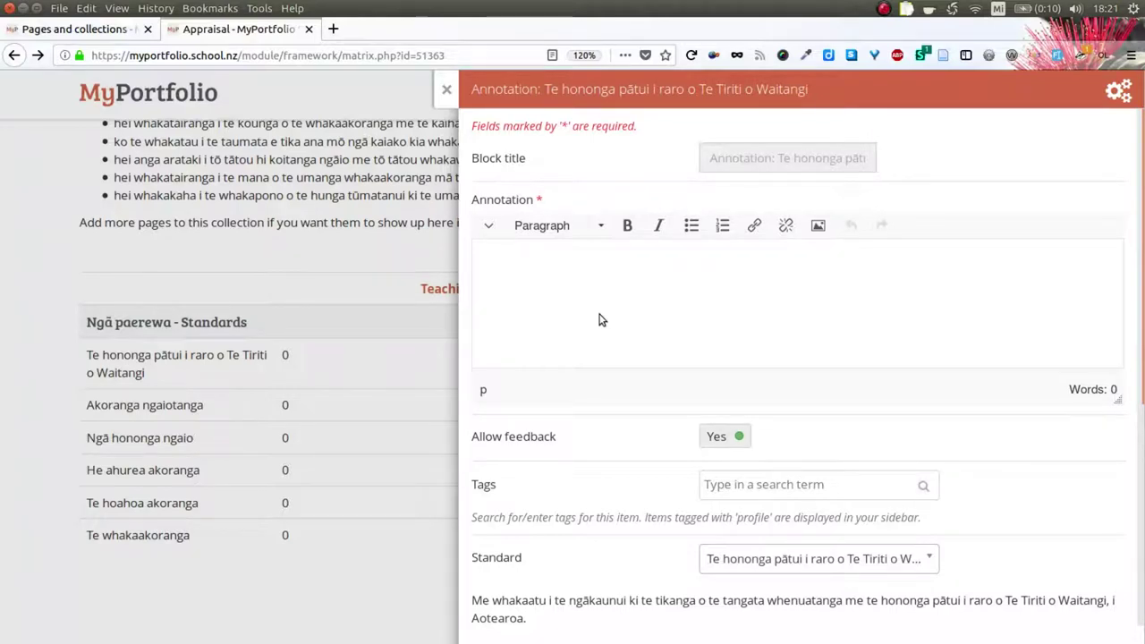
{"action": "scroll", "coordinate": [599, 319], "scroll_direction": "down", "scroll_amount": 4}
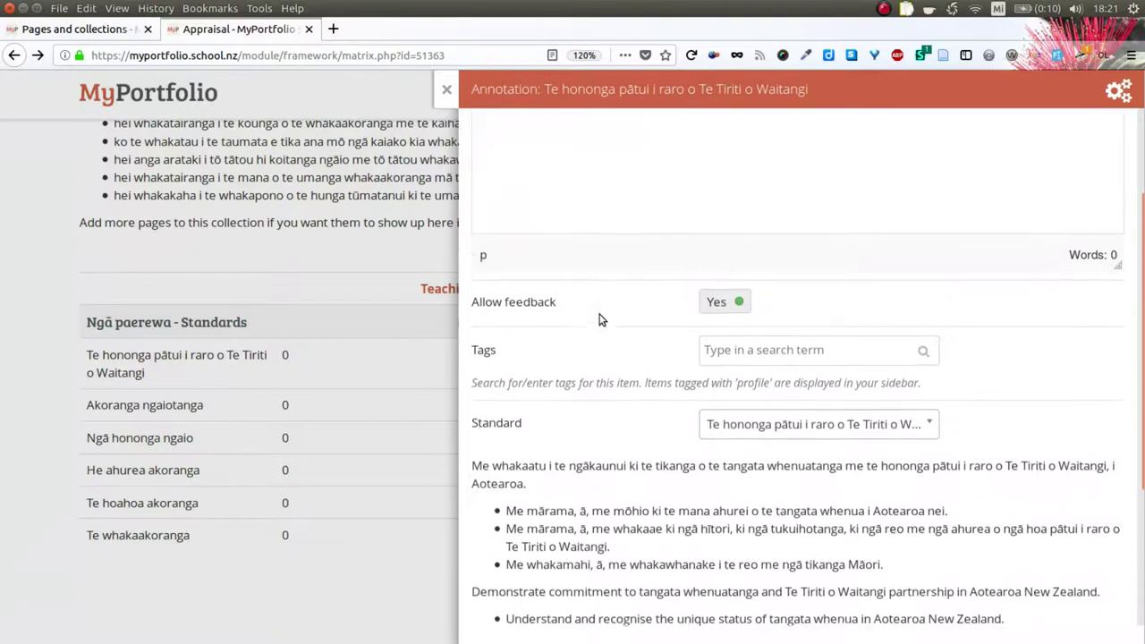
{"action": "scroll", "coordinate": [599, 315], "scroll_direction": "down", "scroll_amount": 1}
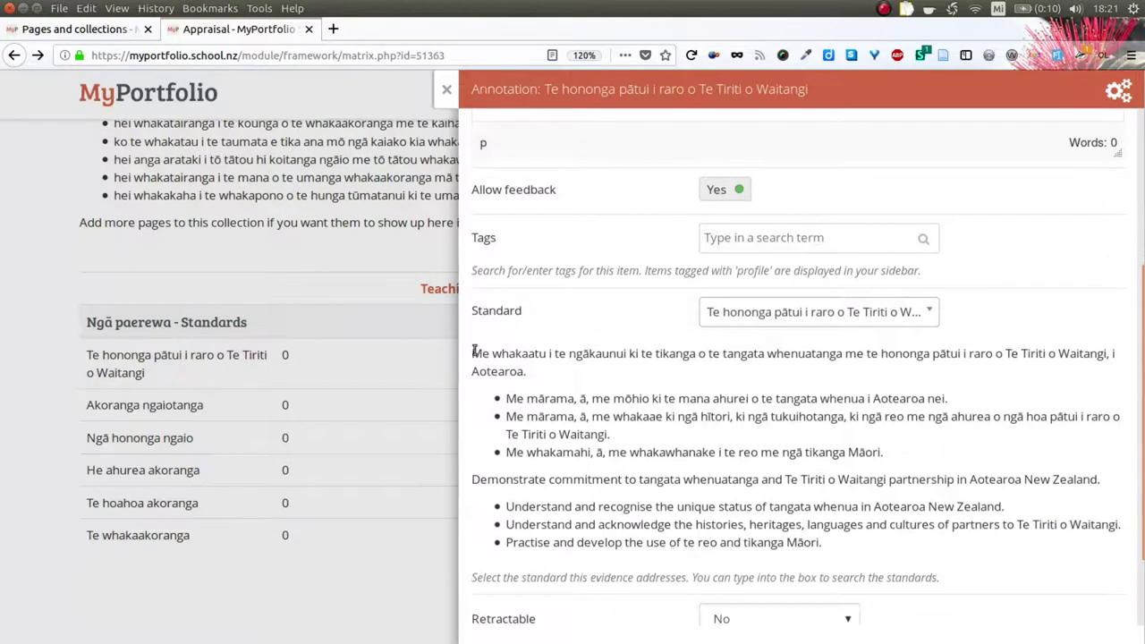
{"action": "left_click_drag", "start_coordinate": [474, 355], "coordinate": [709, 543]}
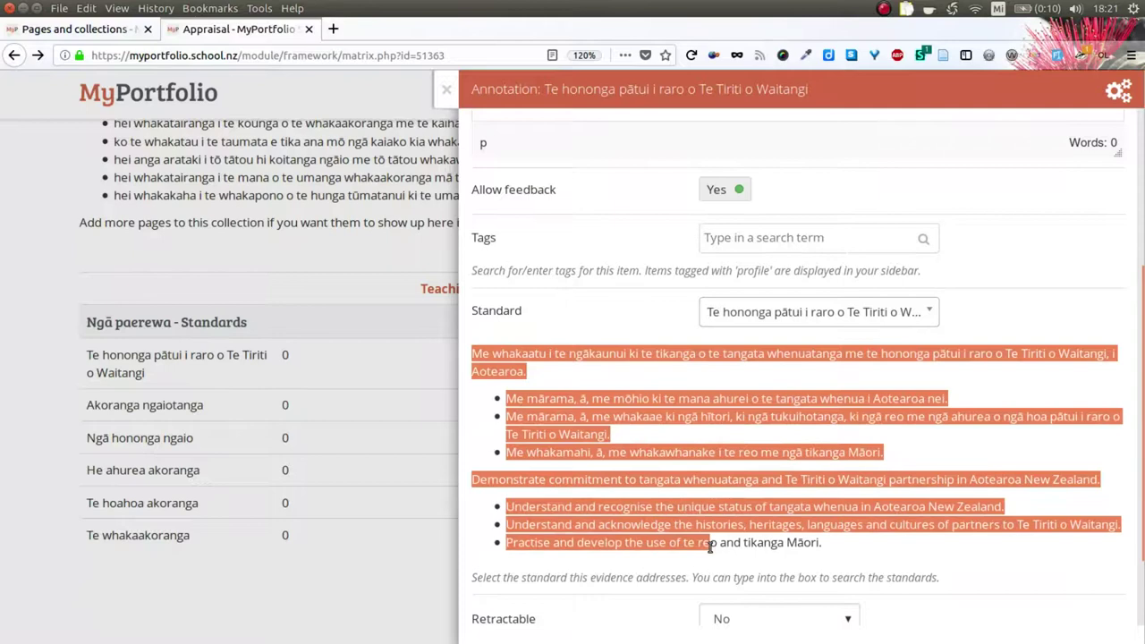
{"action": "left_click", "coordinate": [563, 380]}
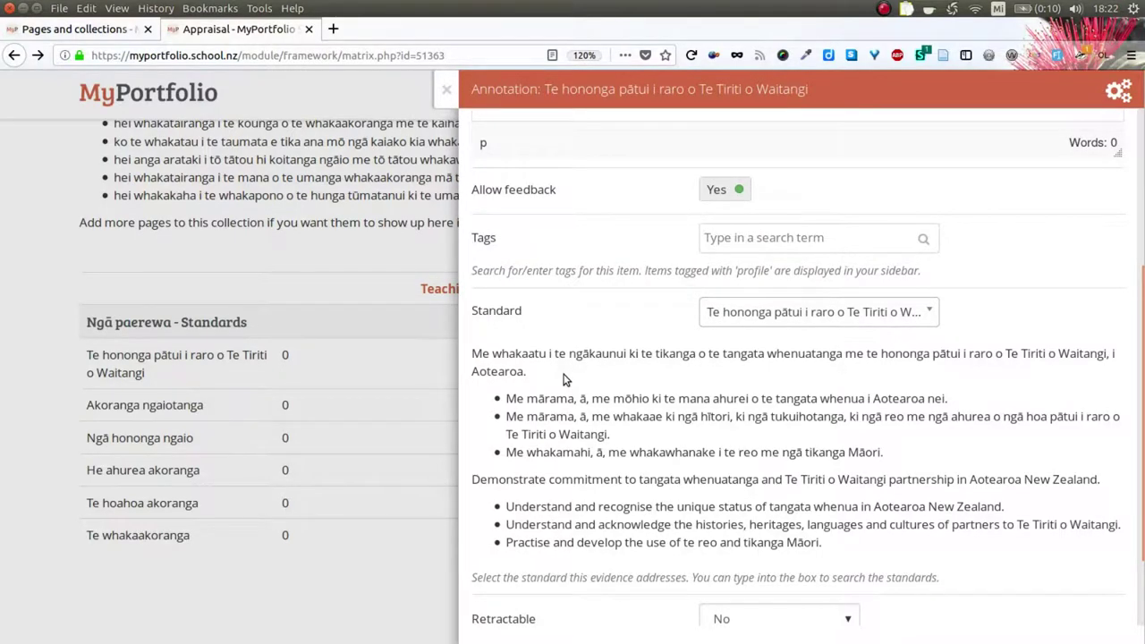
Step: Enter the annotation "My evidence shows that..." for Te hononga pātui i raro o Te Tiriti o Waitangi under Teaching team collaboration and save it
{"action": "scroll", "coordinate": [564, 380], "scroll_direction": "up", "scroll_amount": 5}
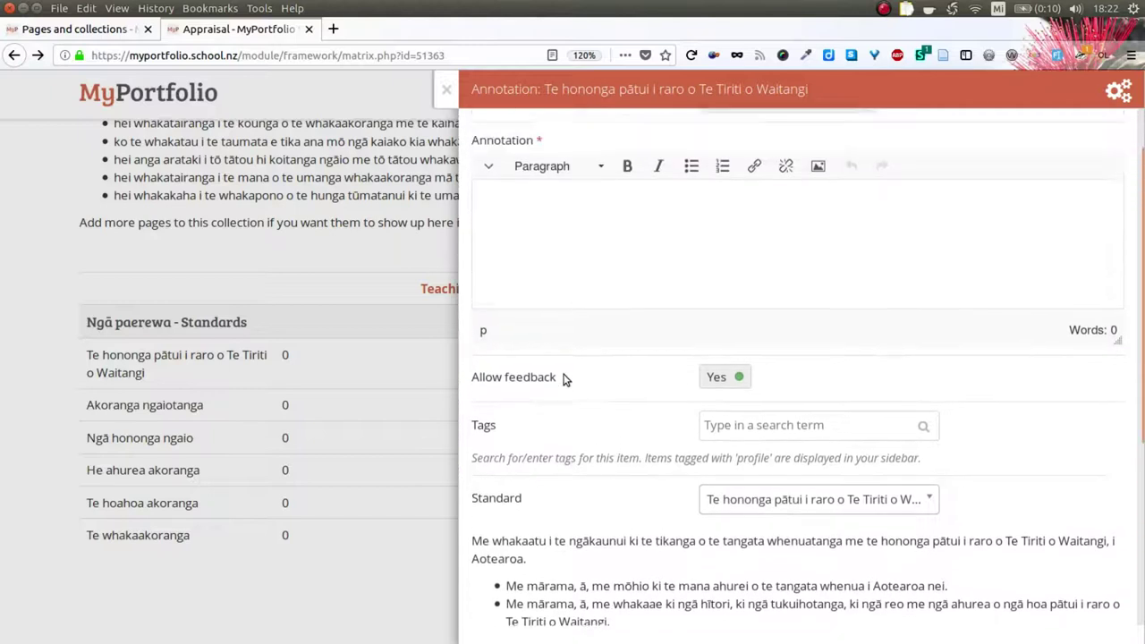
{"action": "left_click", "coordinate": [537, 288]}
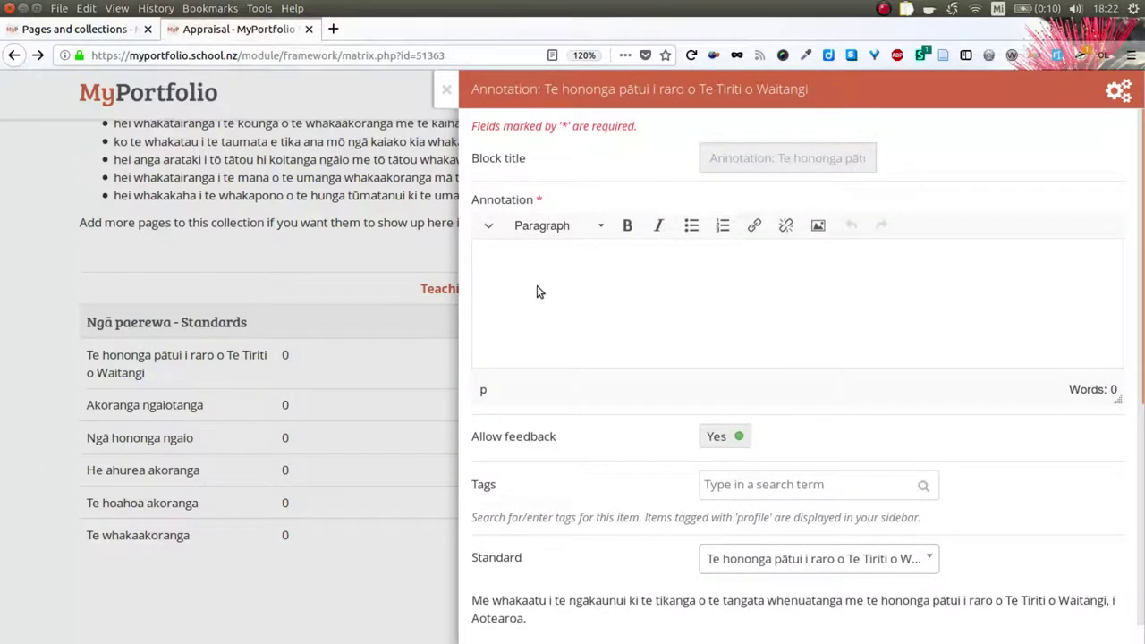
{"action": "type", "text": "My"}
{"action": "type", "text": "evidence shows"}
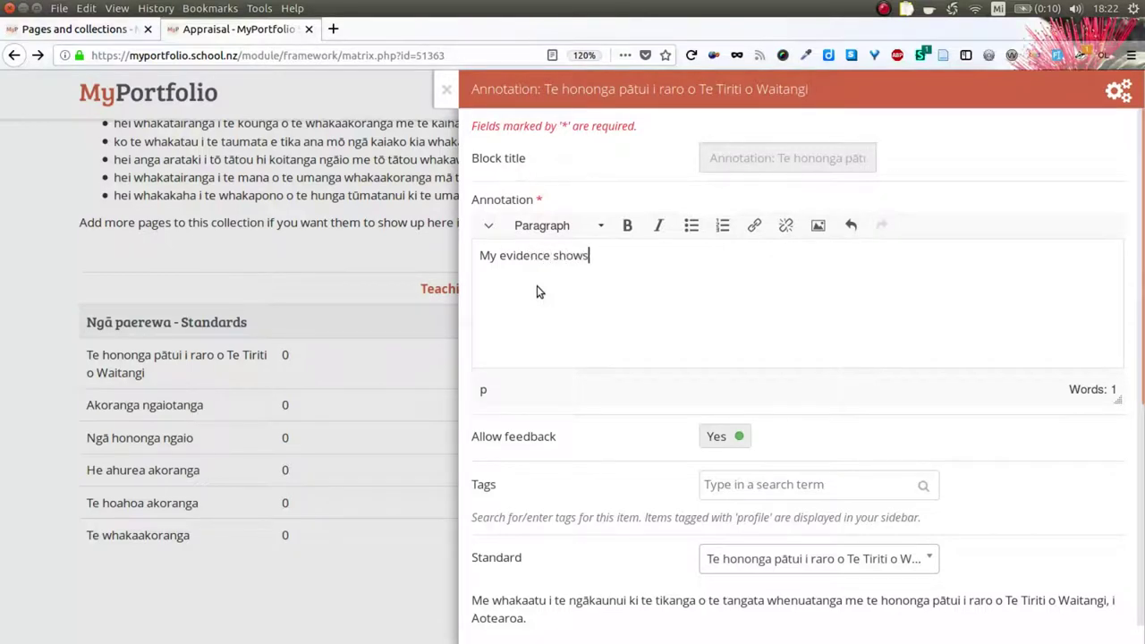
{"action": "type", "text": " that..."}
{"action": "scroll", "coordinate": [623, 487], "scroll_direction": "down", "scroll_amount": 5}
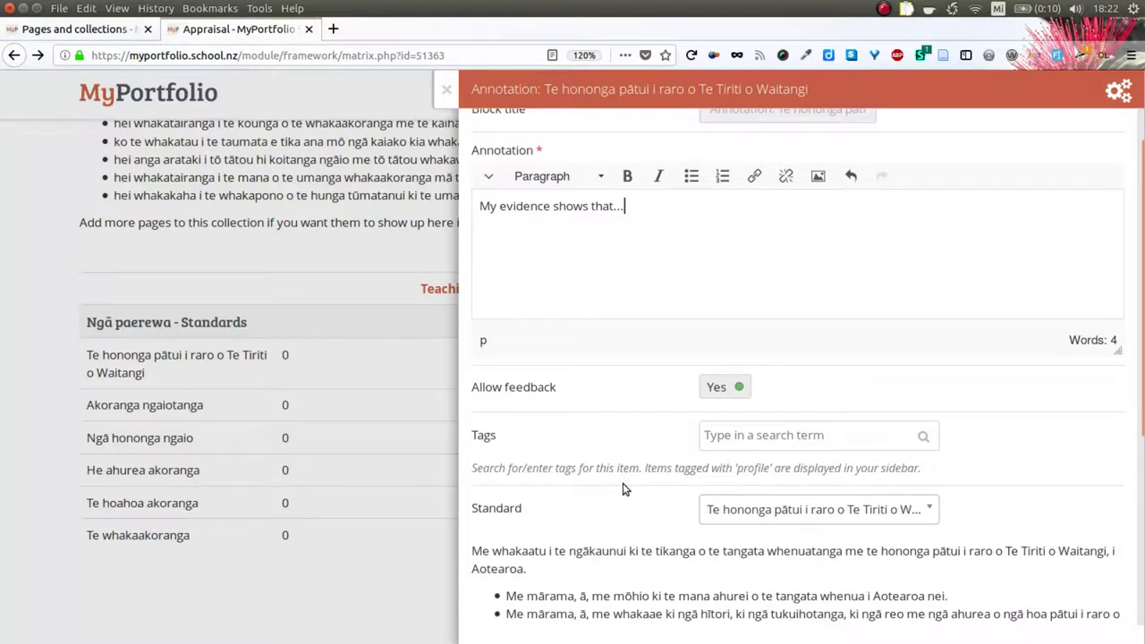
{"action": "scroll", "coordinate": [623, 487], "scroll_direction": "down", "scroll_amount": 3}
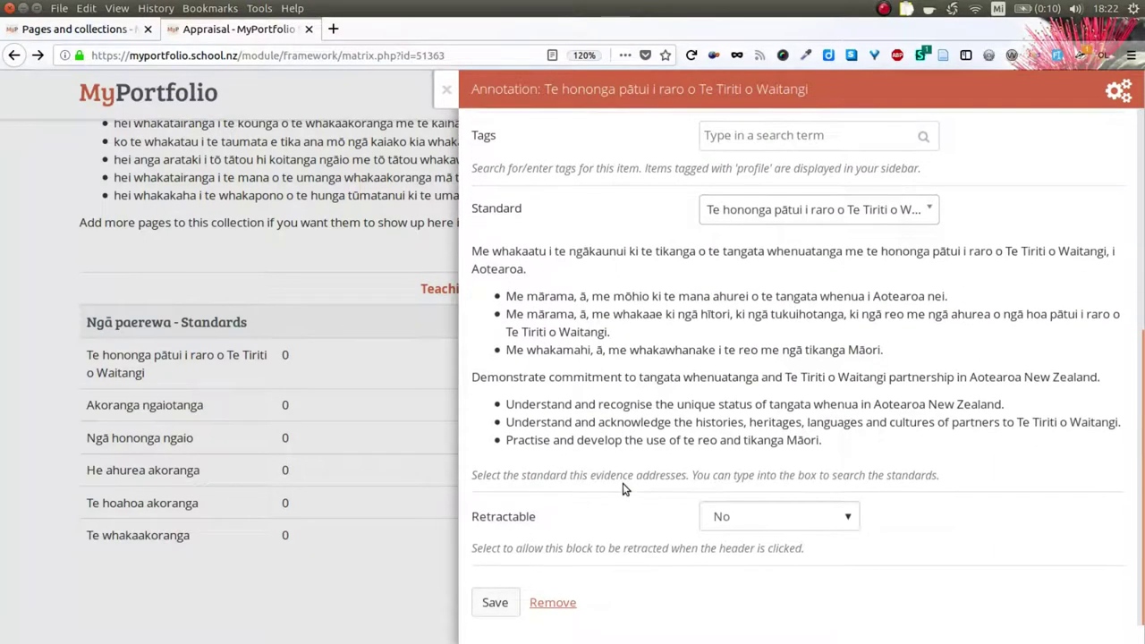
{"action": "left_click", "coordinate": [489, 602]}
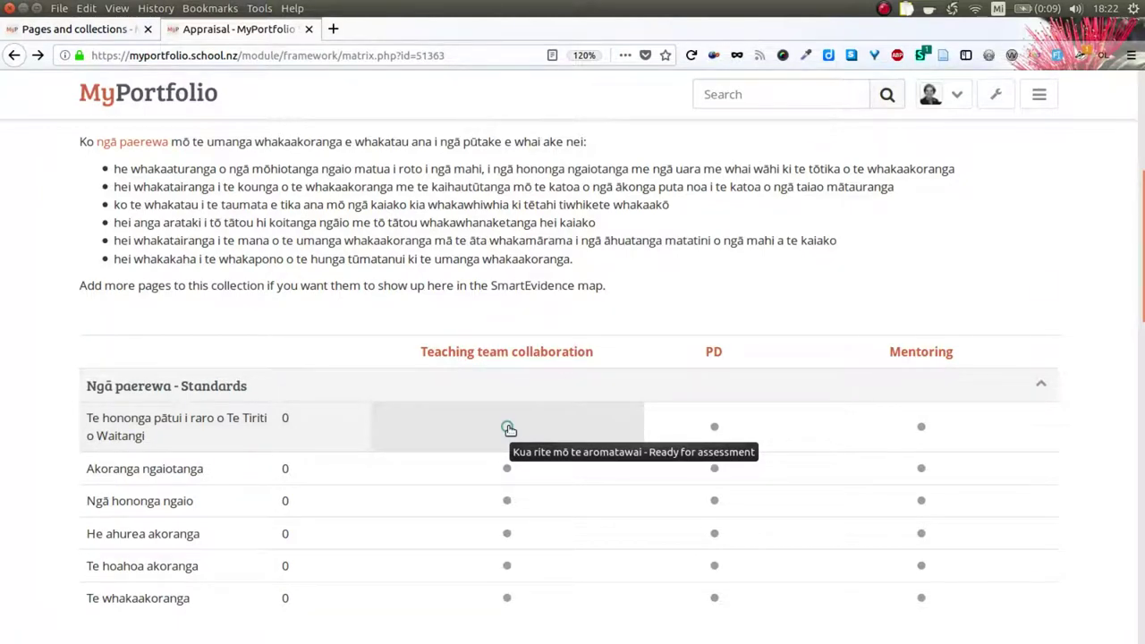
{"action": "left_click", "coordinate": [506, 429]}
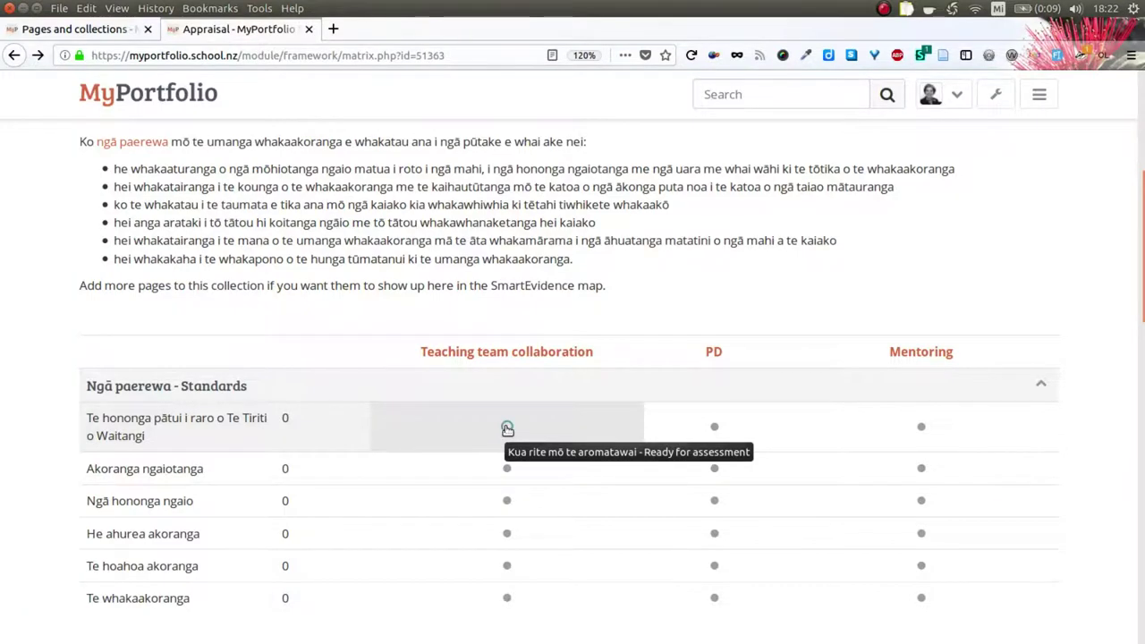
Step: Annotate the PD page against the Ngā hononga ngaio standard with "In this page I demonstrate..." and save the annotation
{"action": "left_click", "coordinate": [715, 500]}
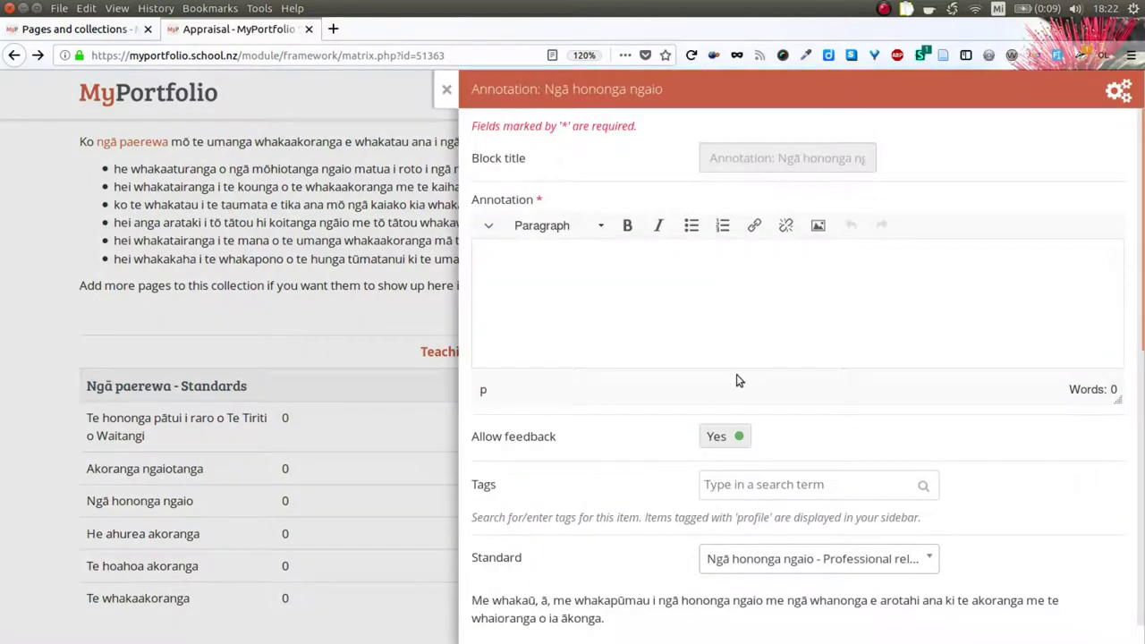
{"action": "left_click", "coordinate": [642, 296]}
{"action": "type", "text": "In this page I demonstrate..."}
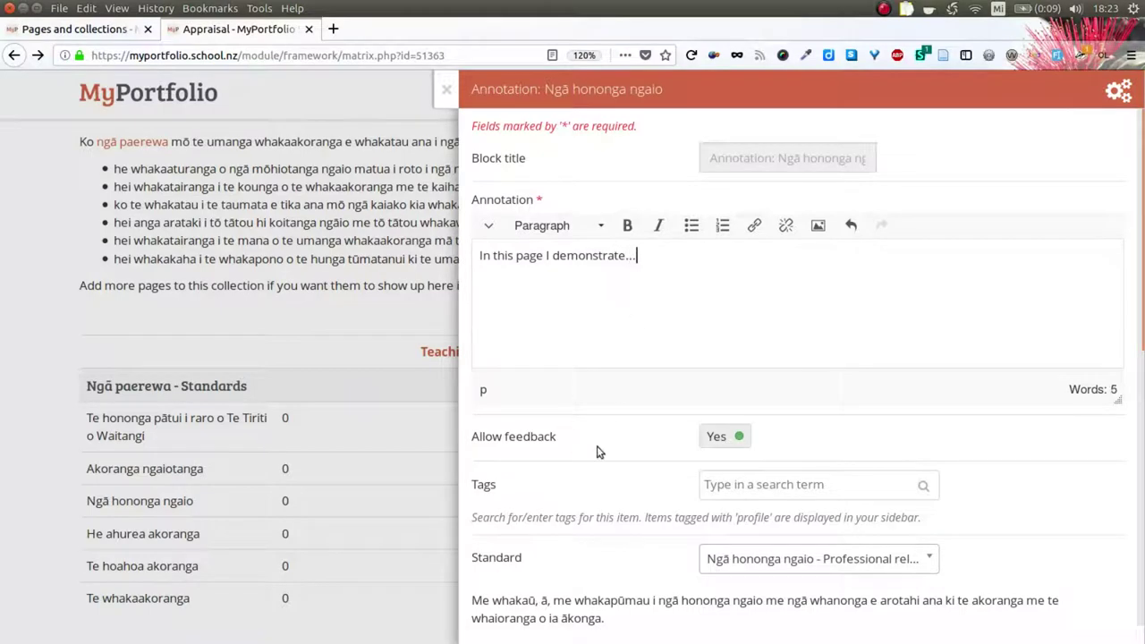
{"action": "scroll", "coordinate": [598, 451], "scroll_direction": "down", "scroll_amount": 10}
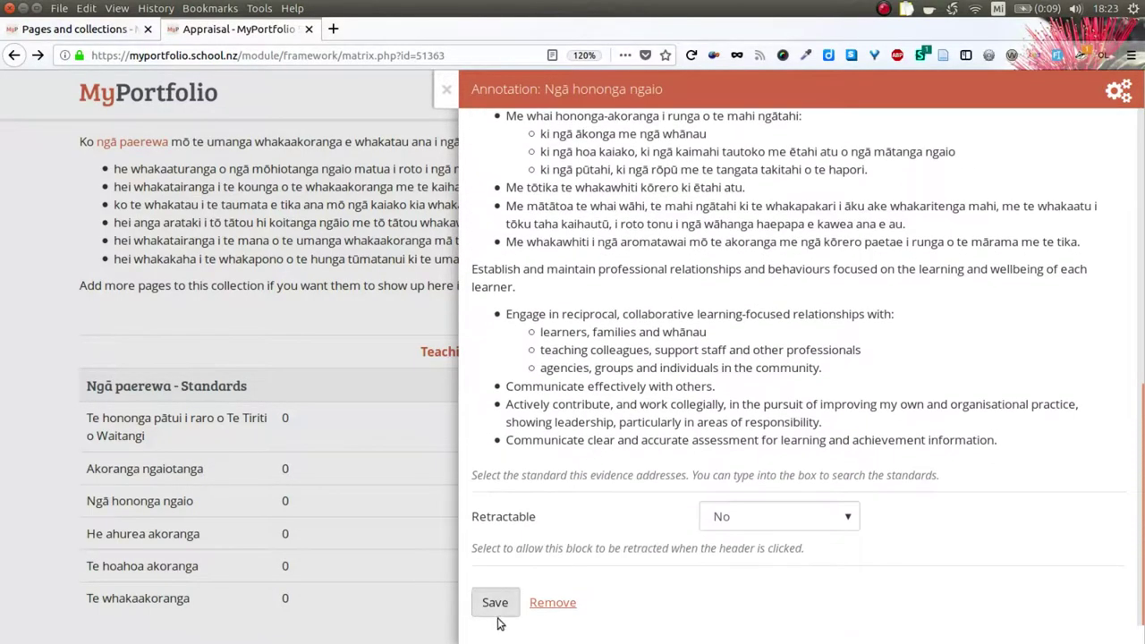
{"action": "left_click", "coordinate": [495, 602]}
{"action": "scroll", "coordinate": [501, 603], "scroll_direction": "down", "scroll_amount": 1}
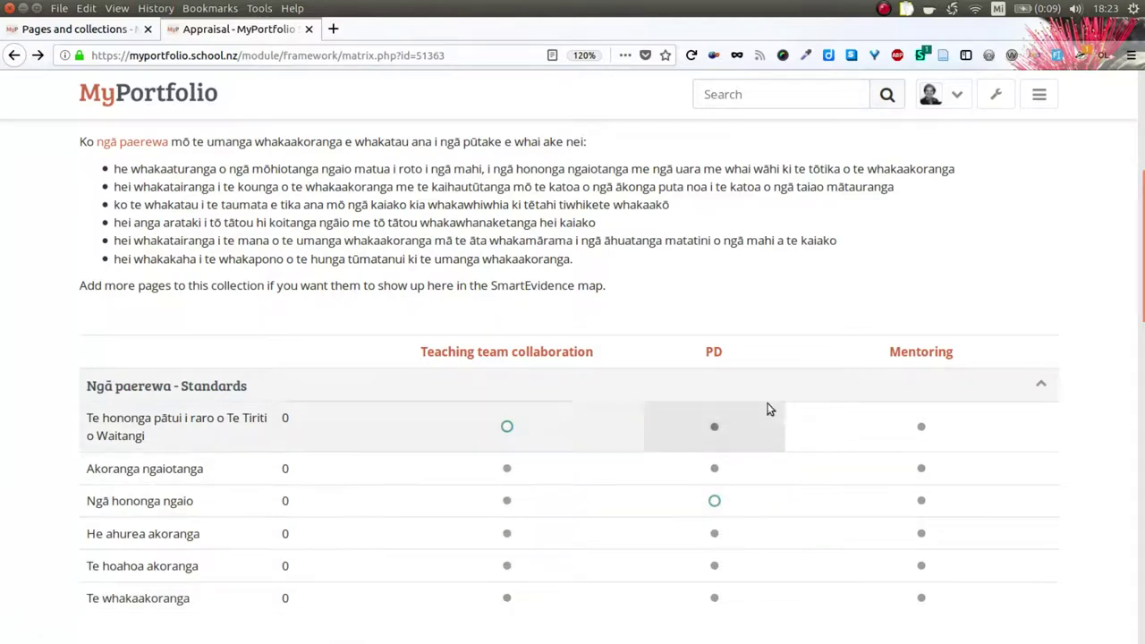
{"action": "mouse_move", "coordinate": [728, 393]}
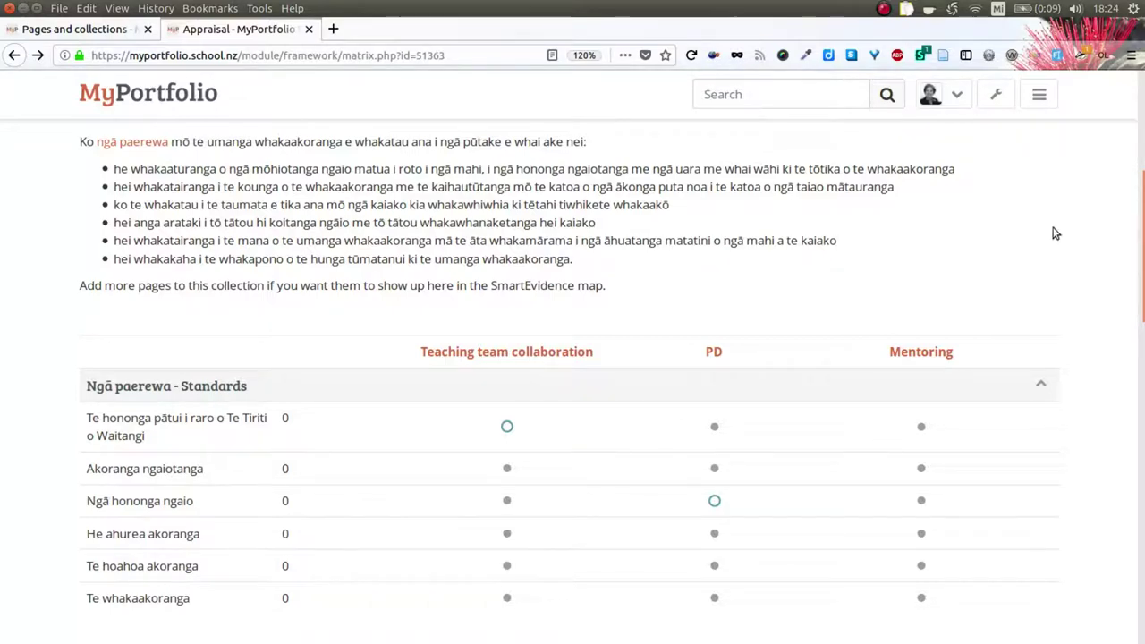
Step: Open the Appraisal collection's access settings from the list of portfolios shared by me
{"action": "left_click", "coordinate": [1040, 101]}
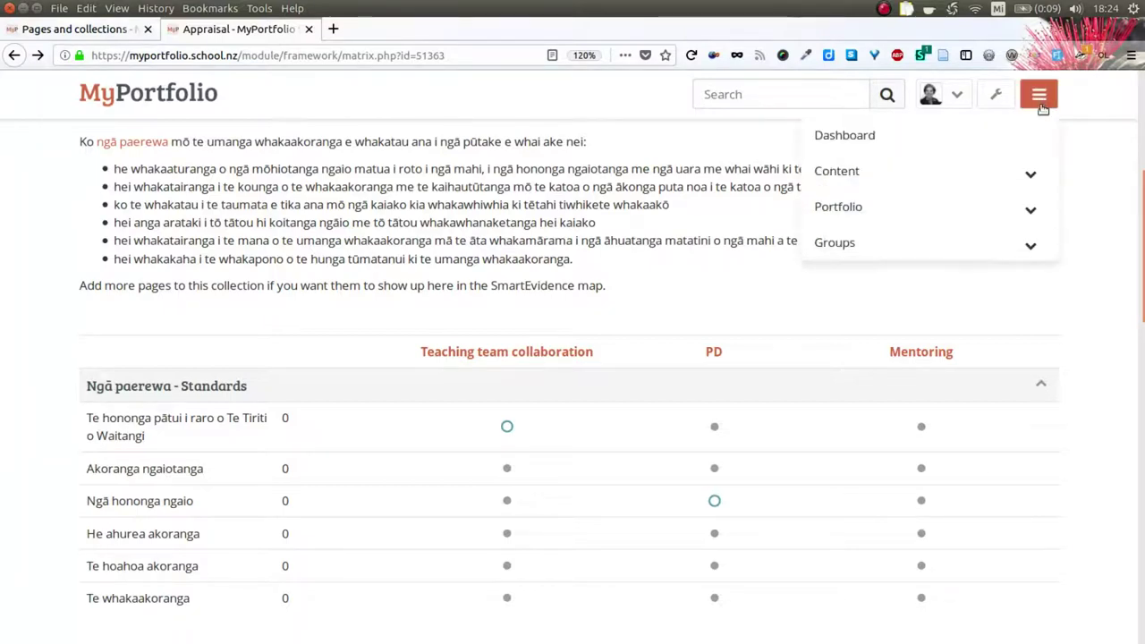
{"action": "left_click", "coordinate": [1030, 208]}
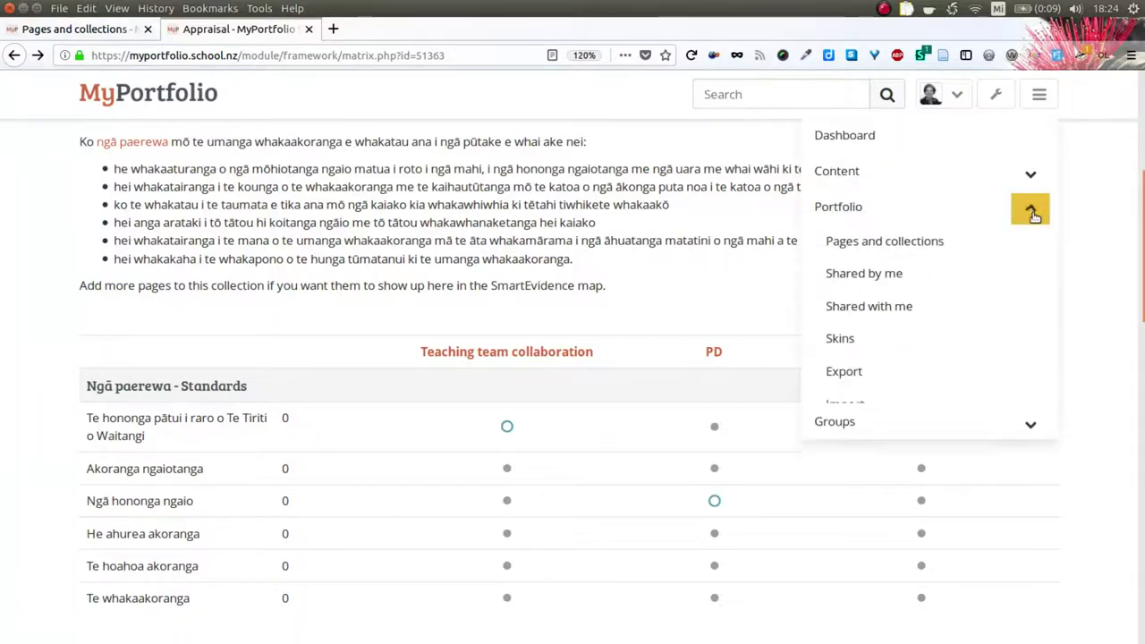
{"action": "left_click", "coordinate": [882, 275]}
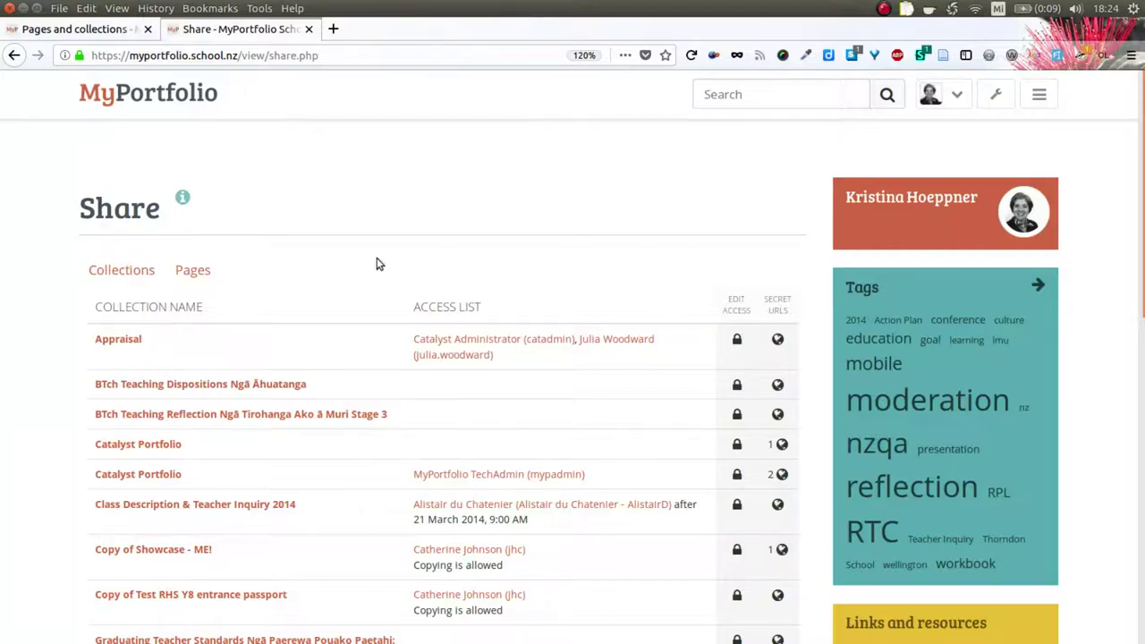
{"action": "scroll", "coordinate": [376, 264], "scroll_direction": "down", "scroll_amount": 2}
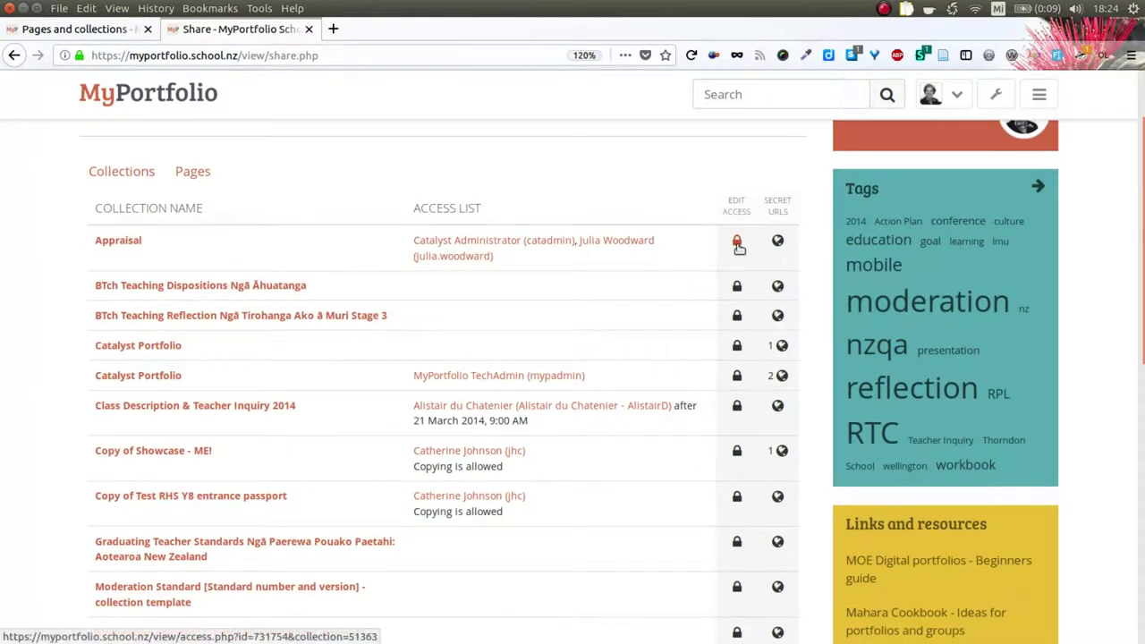
{"action": "left_click", "coordinate": [737, 244]}
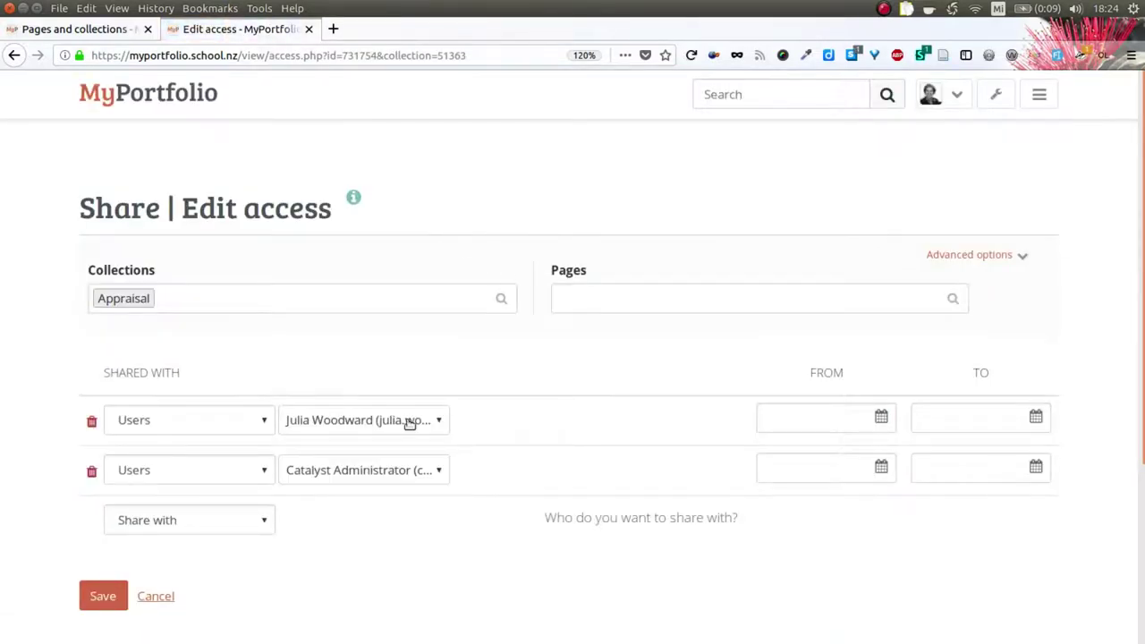
Step: Remove the first listed person from the Appraisal collection's access list, save the access rules, and return to Pages and collections
{"action": "left_click", "coordinate": [91, 422]}
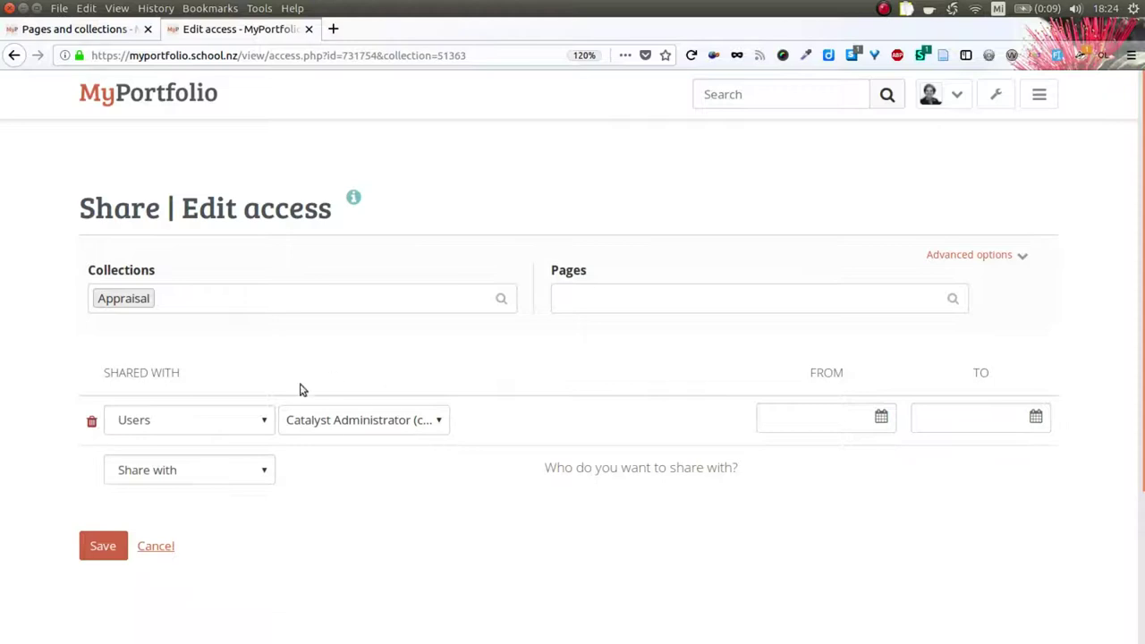
{"action": "left_click", "coordinate": [99, 544]}
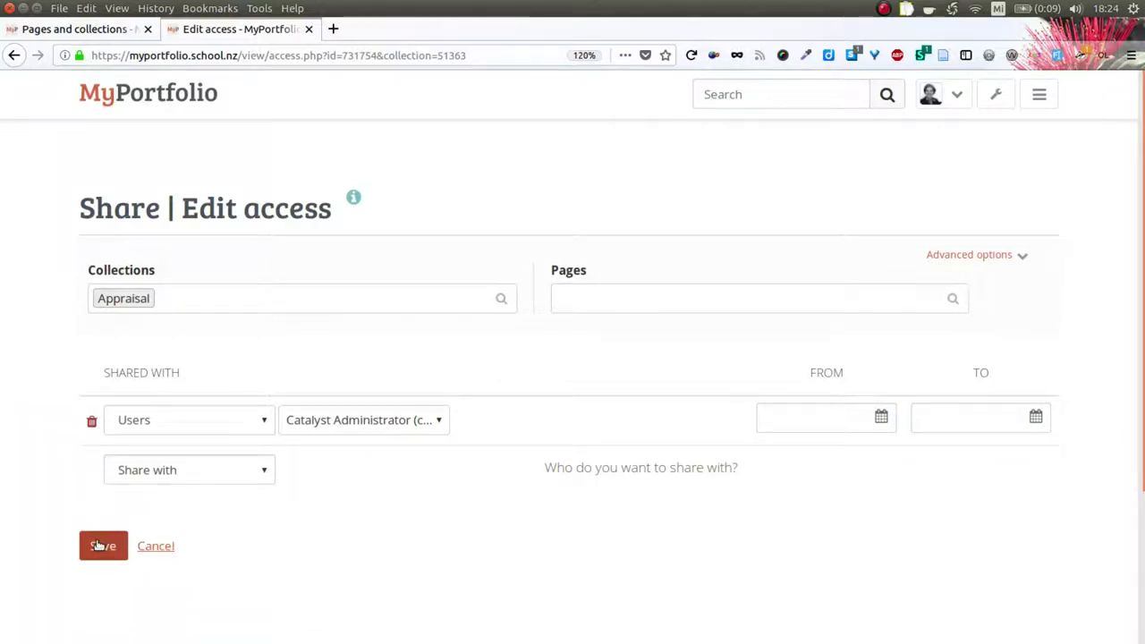
{"action": "left_click", "coordinate": [101, 545]}
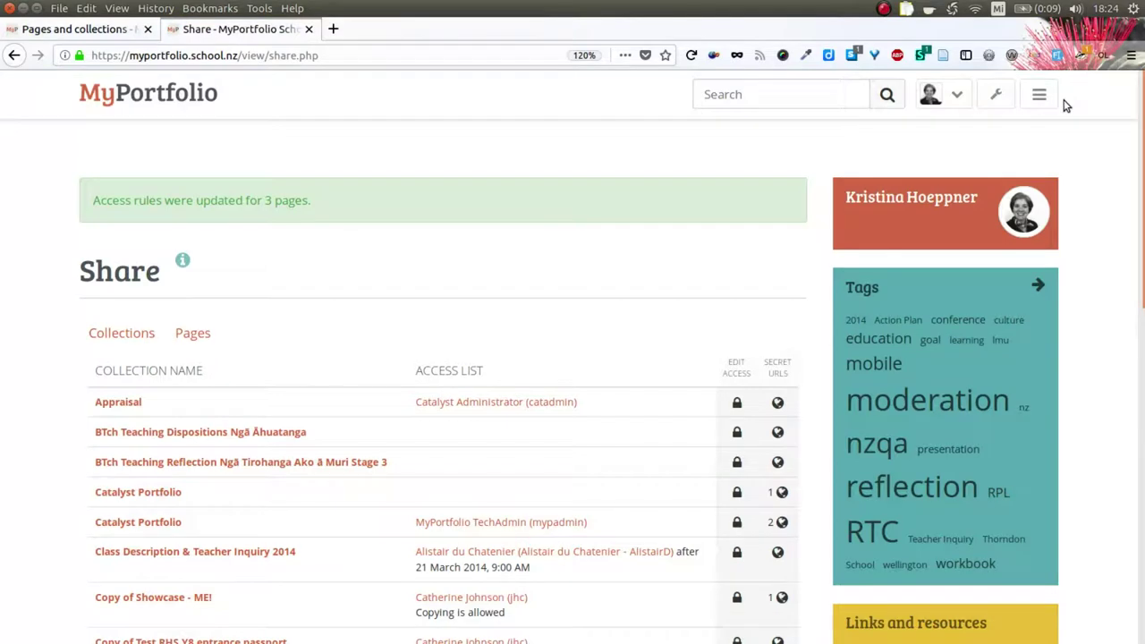
{"action": "left_click", "coordinate": [1039, 94]}
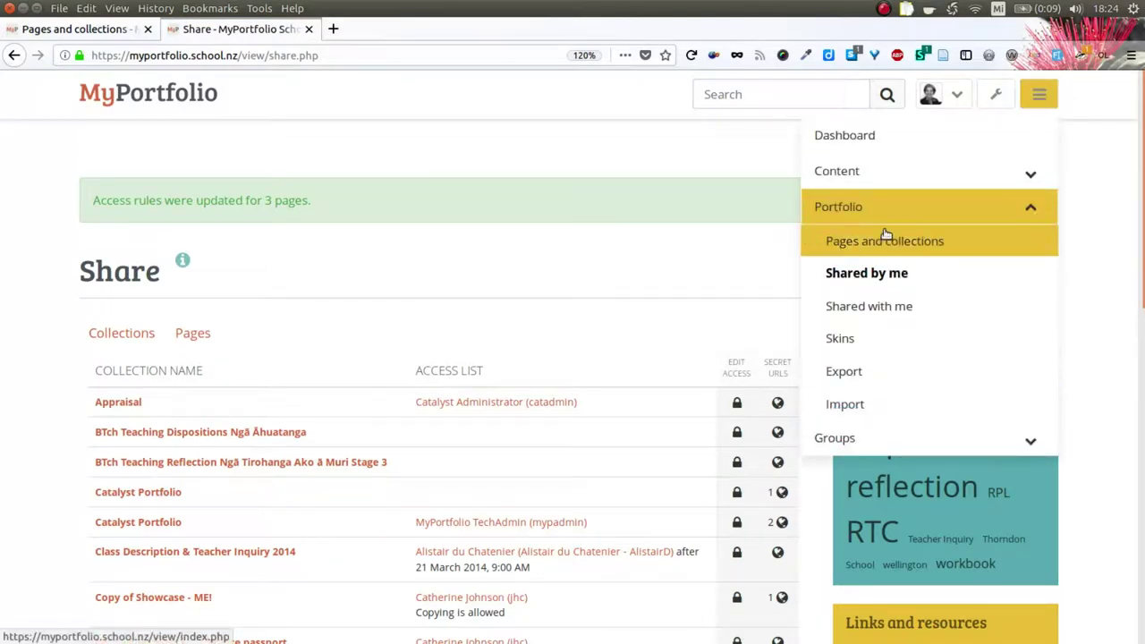
{"action": "left_click", "coordinate": [884, 237]}
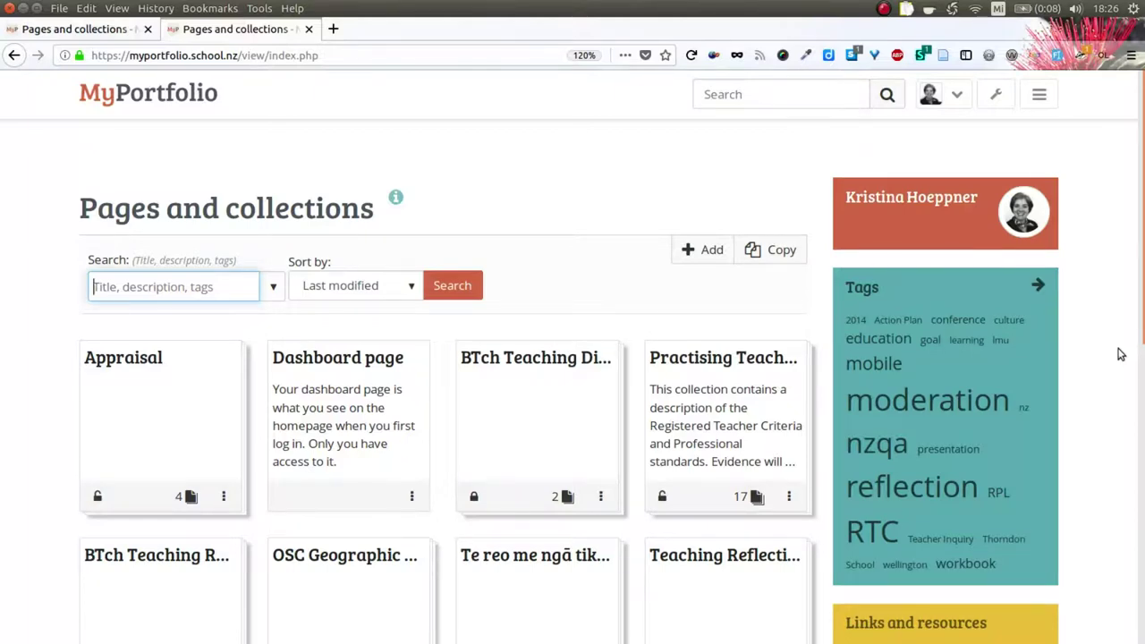
Step: Switch to the assessor's browser window and examine the Appraisal SmartEvidence map's standards, pages and annotation markers
{"action": "key", "text": "alt+Tab"}
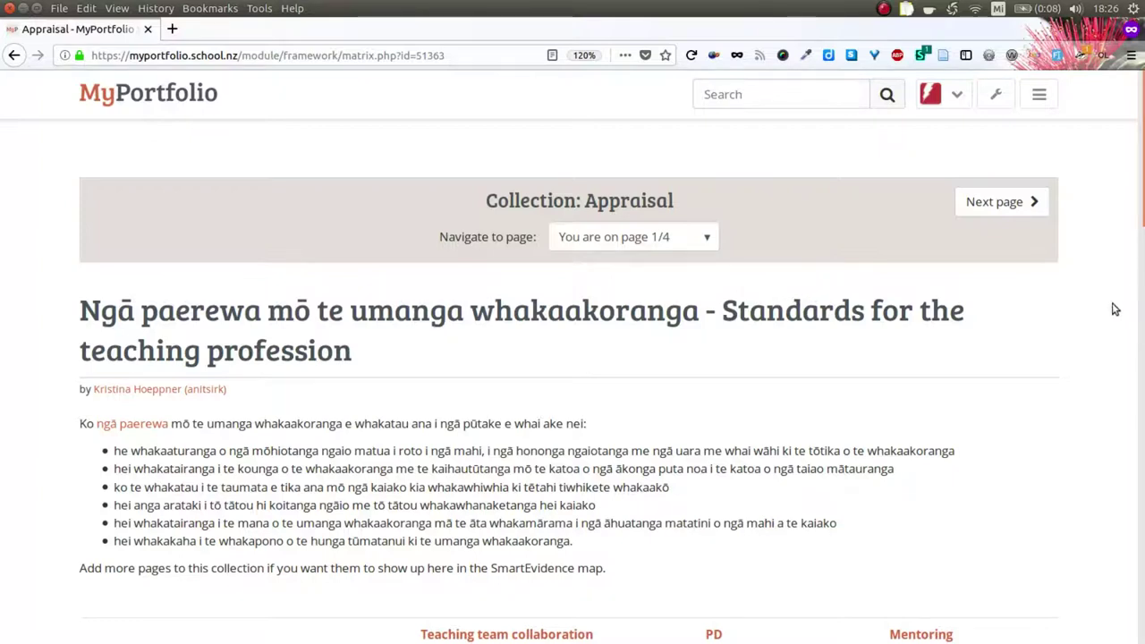
{"action": "scroll", "coordinate": [1114, 308], "scroll_direction": "down", "scroll_amount": 3}
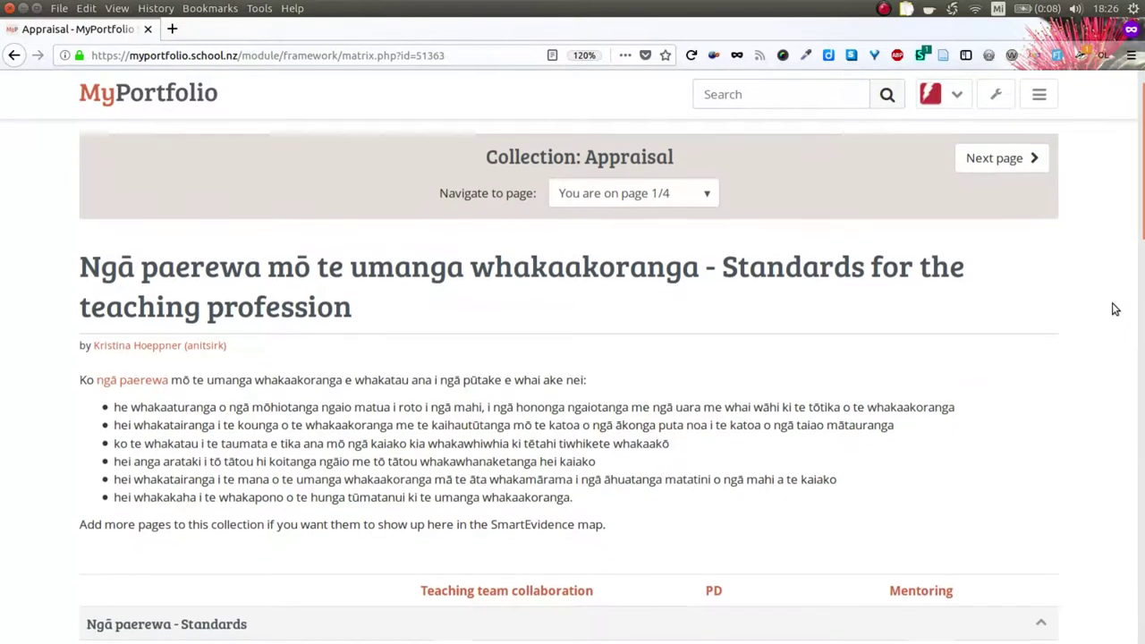
{"action": "scroll", "coordinate": [1114, 308], "scroll_direction": "down", "scroll_amount": 1}
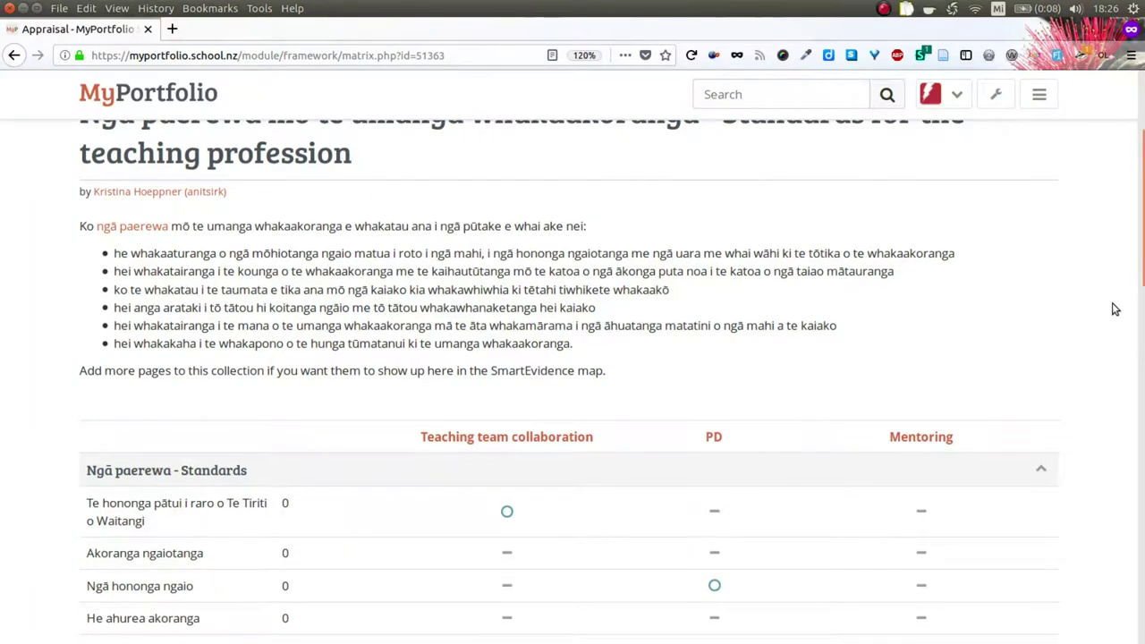
{"action": "scroll", "coordinate": [1114, 309], "scroll_direction": "down", "scroll_amount": 3}
{"action": "scroll", "coordinate": [1114, 308], "scroll_direction": "down", "scroll_amount": 1}
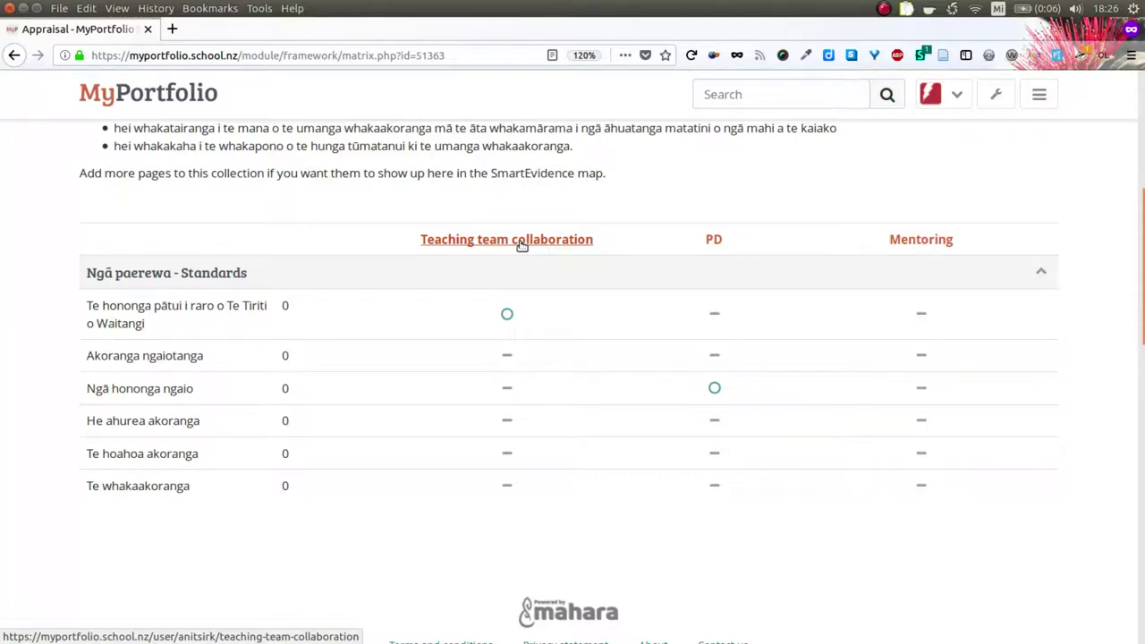
{"action": "mouse_move", "coordinate": [558, 282]}
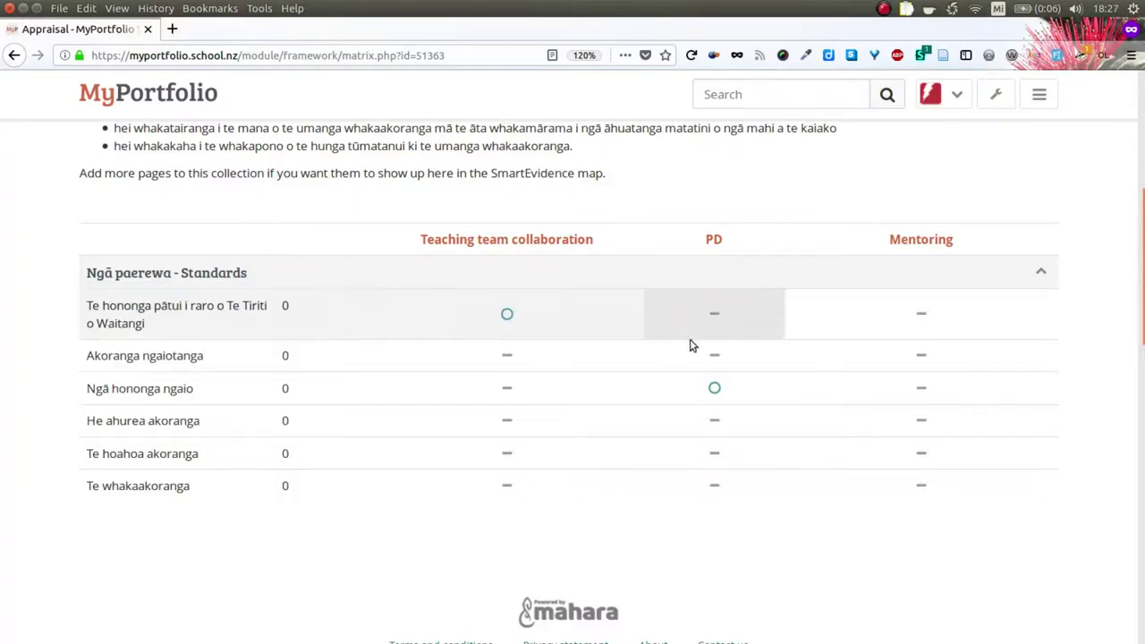
{"action": "mouse_move", "coordinate": [715, 390]}
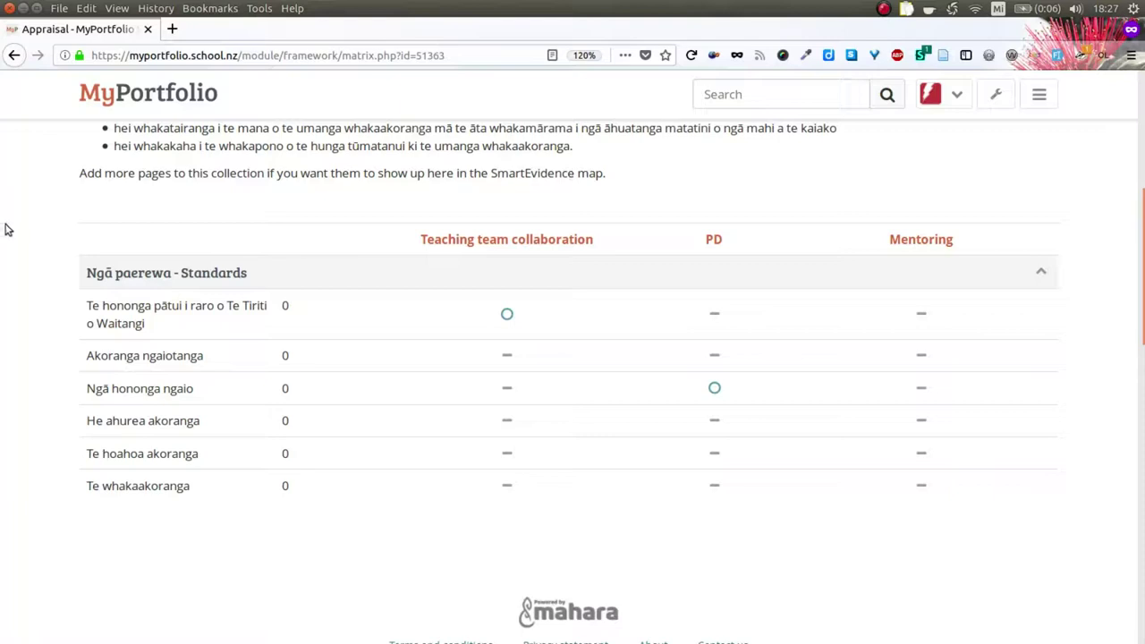
{"action": "scroll", "coordinate": [3, 230], "scroll_direction": "down", "scroll_amount": 2}
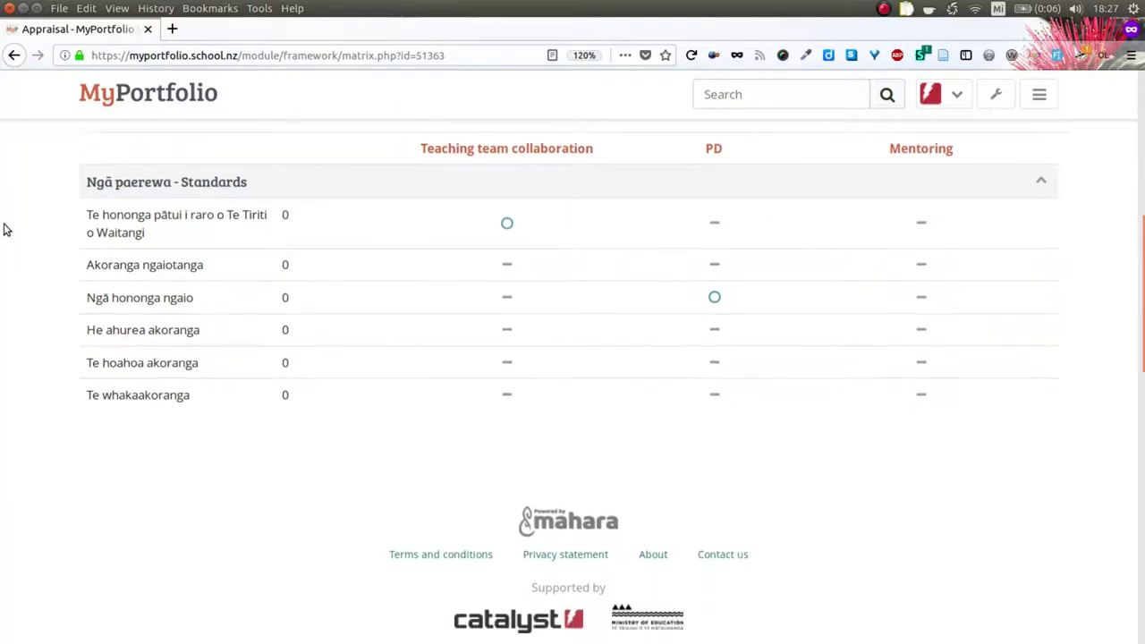
{"action": "mouse_move", "coordinate": [126, 211]}
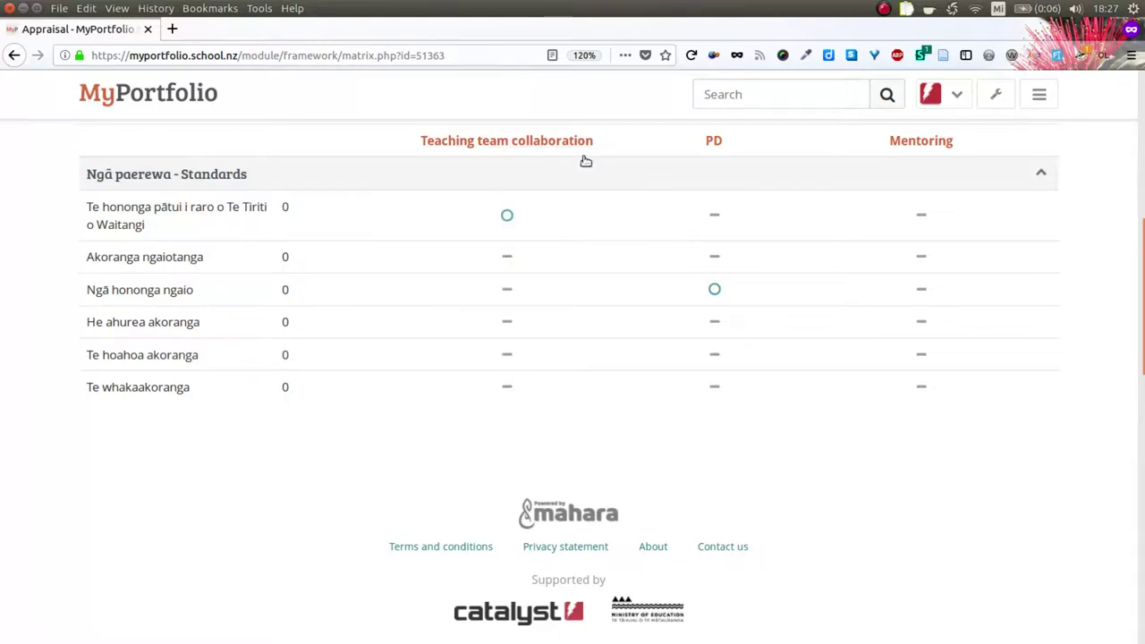
Step: Open the Teaching team collaboration annotation for Te hononga pātui i raro o Te Tiriti o Waitangi and set its assessment to "Partially meets the standard"
{"action": "left_click", "coordinate": [507, 216]}
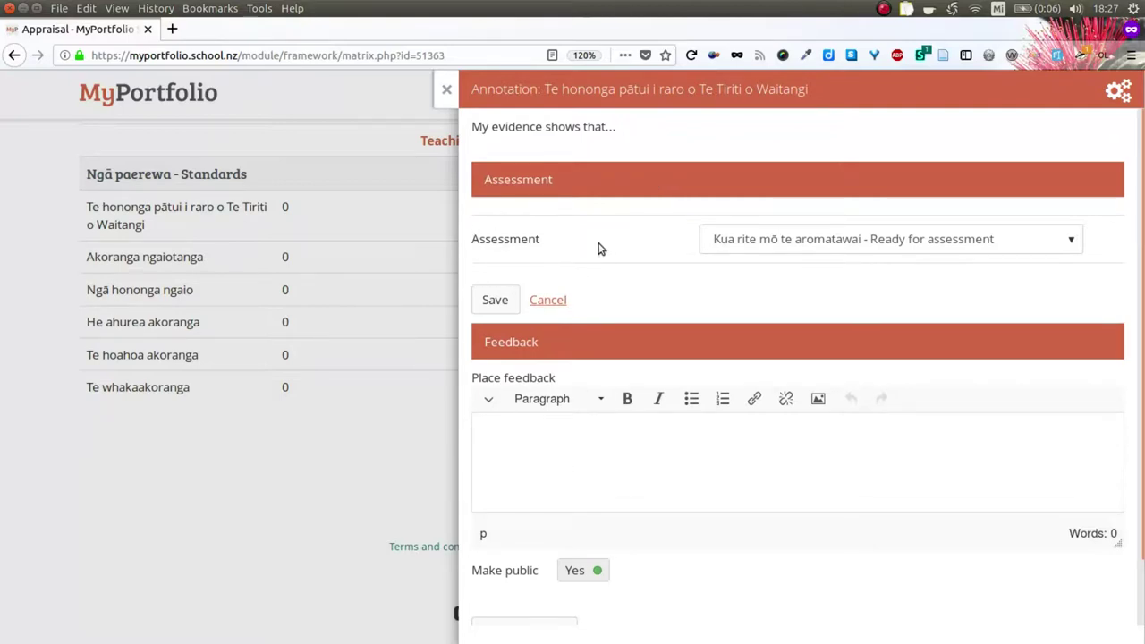
{"action": "left_click", "coordinate": [1070, 241]}
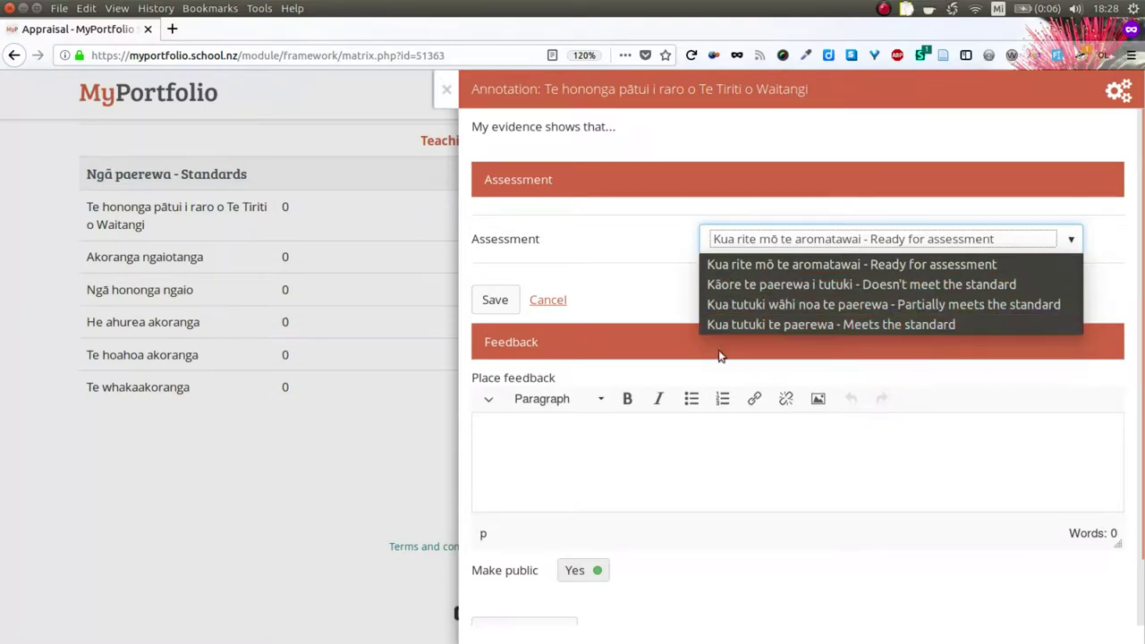
{"action": "left_click", "coordinate": [1030, 305]}
Step: Place the non-public feedback "This is a good start." on the annotation, and save its assessment
{"action": "left_click", "coordinate": [534, 456]}
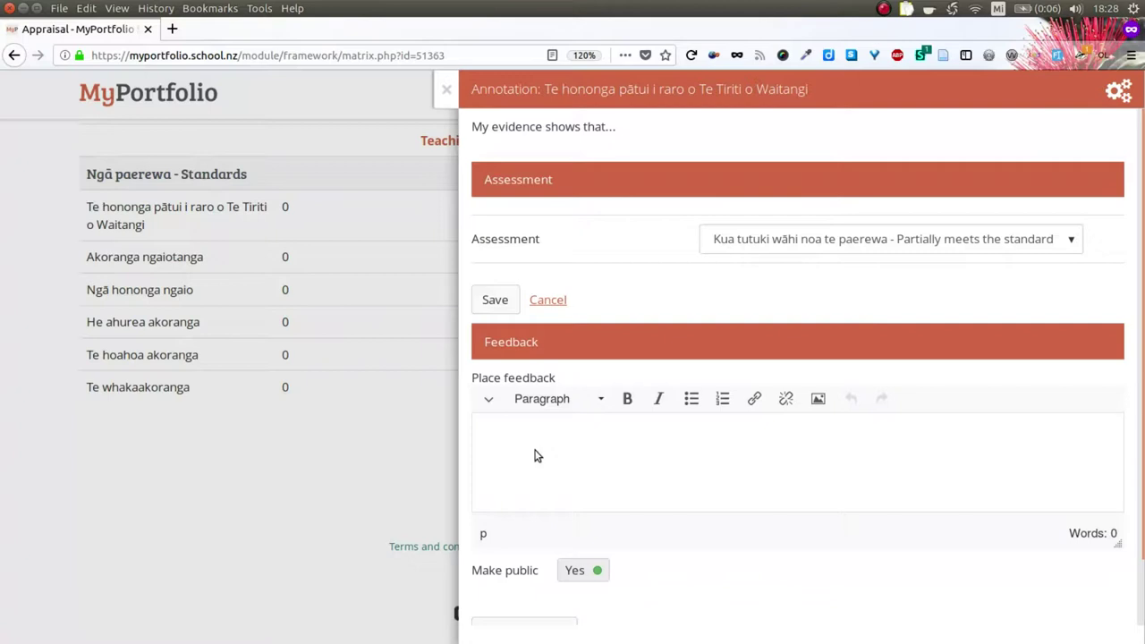
{"action": "type", "text": "This is a good start."}
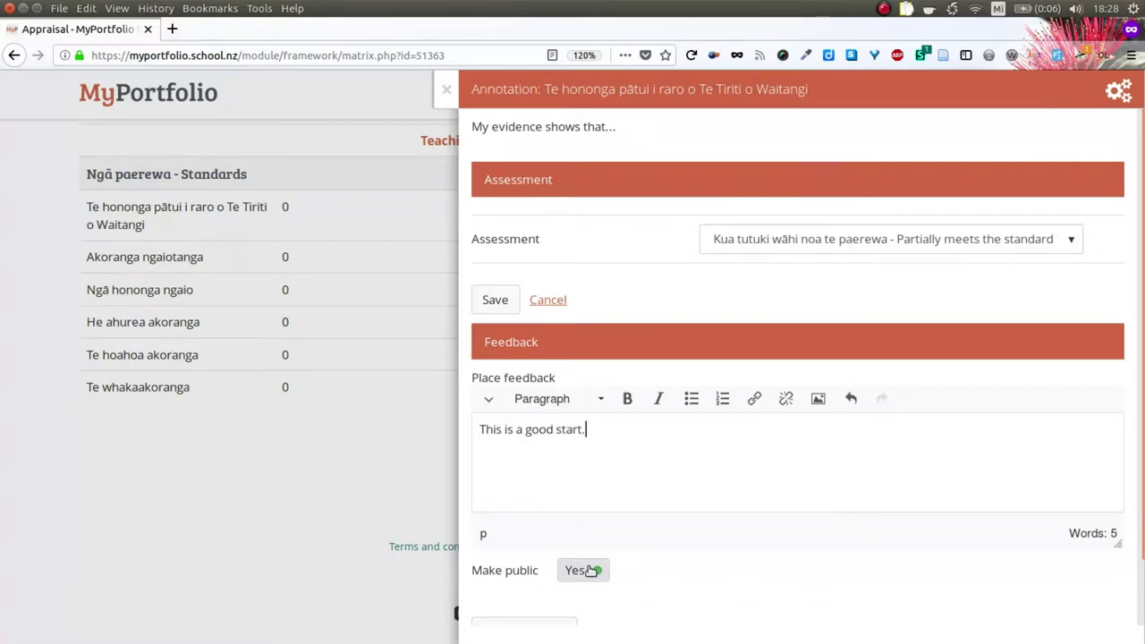
{"action": "left_click", "coordinate": [589, 573]}
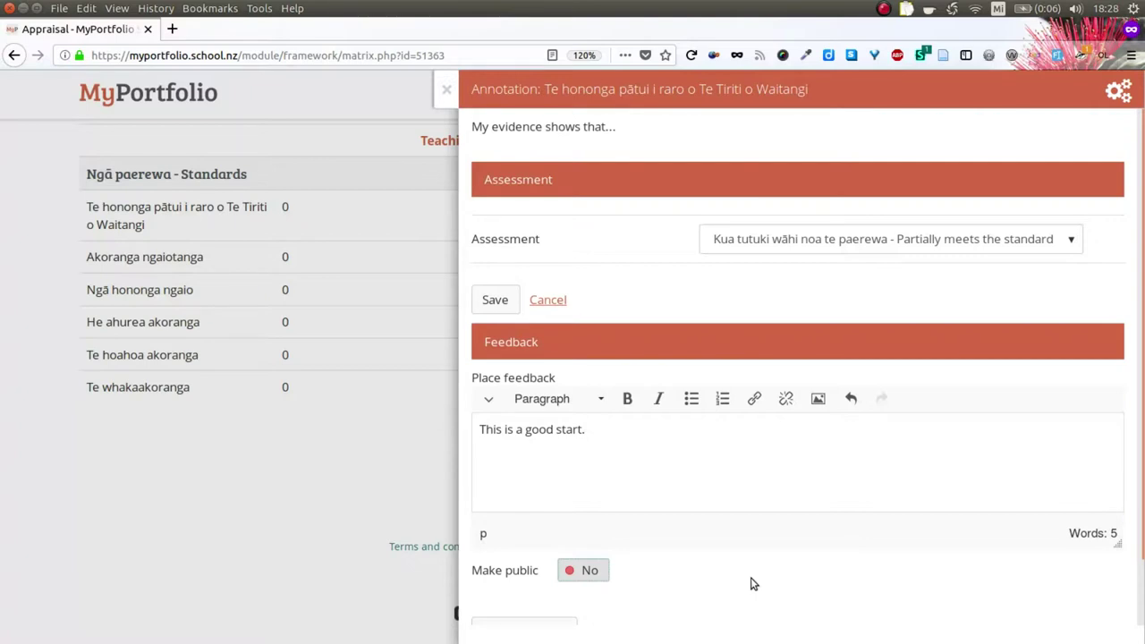
{"action": "scroll", "coordinate": [751, 583], "scroll_direction": "down", "scroll_amount": 2}
{"action": "left_click", "coordinate": [525, 561]}
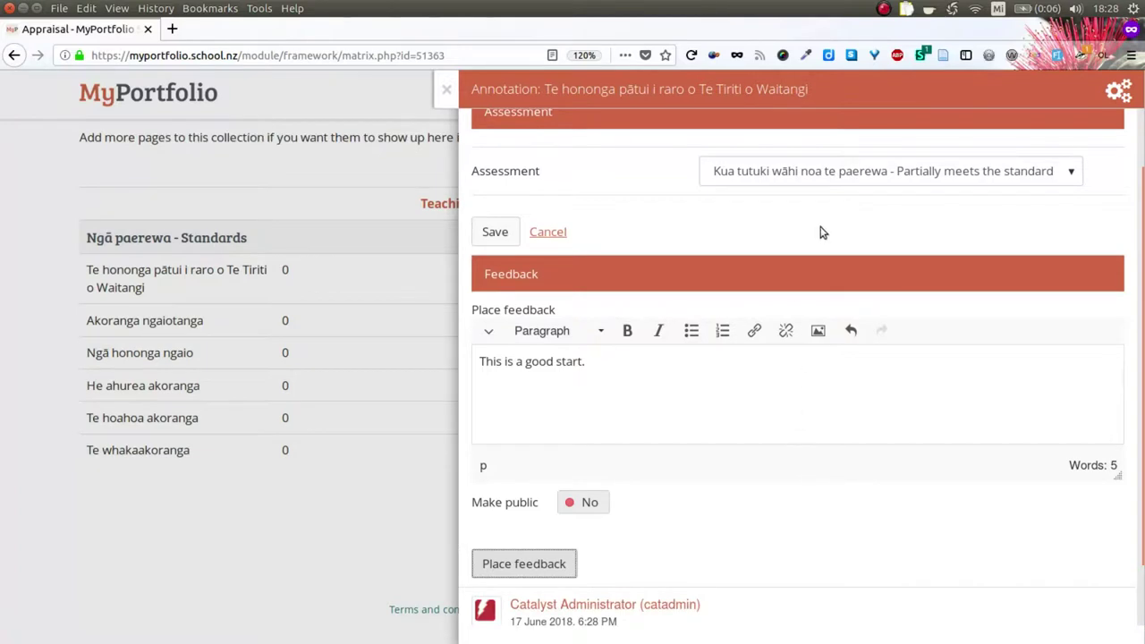
{"action": "scroll", "coordinate": [822, 232], "scroll_direction": "up", "scroll_amount": 1}
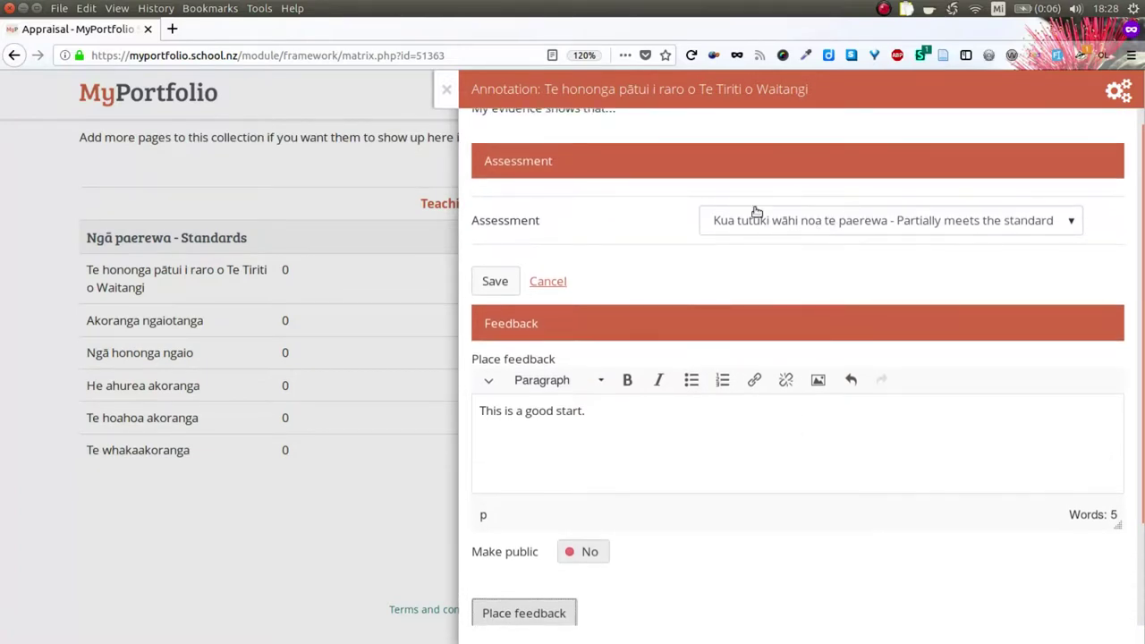
{"action": "left_click", "coordinate": [490, 279]}
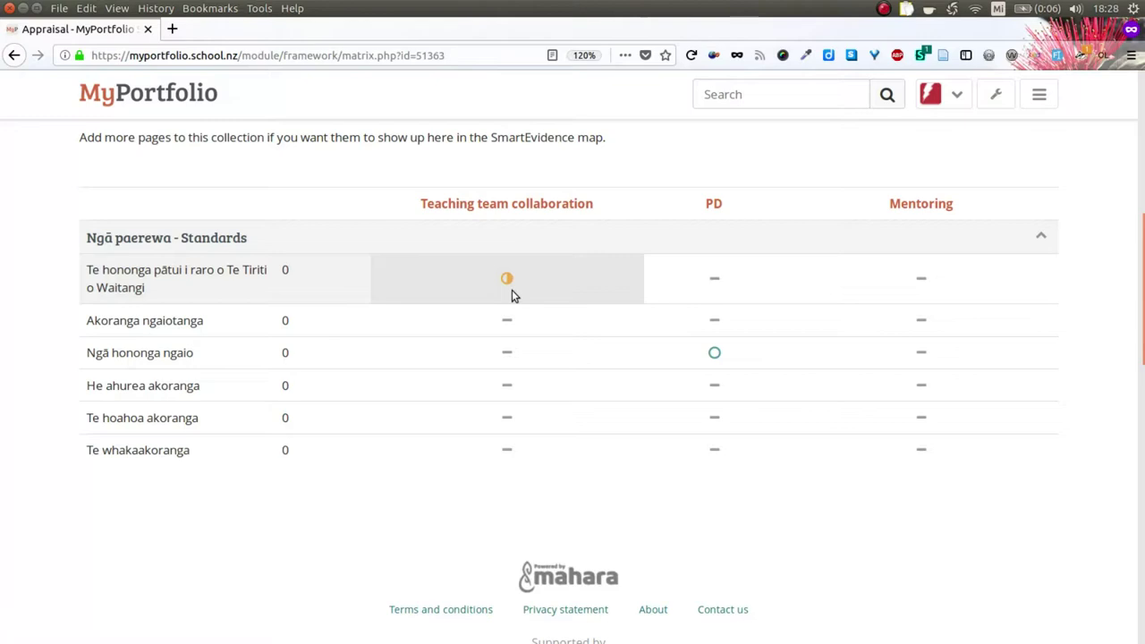
Step: Switch to the portfolio owner's browser window and open the Appraisal collection's SmartEvidence map at the standards table
{"action": "key", "text": "alt+Tab"}
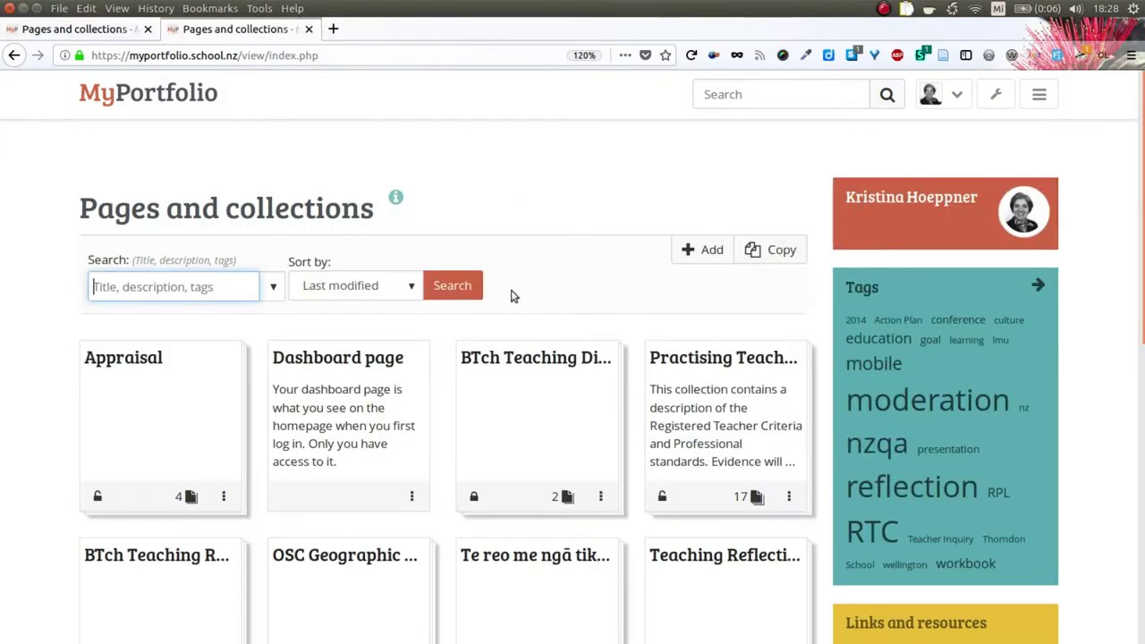
{"action": "left_click", "coordinate": [123, 358]}
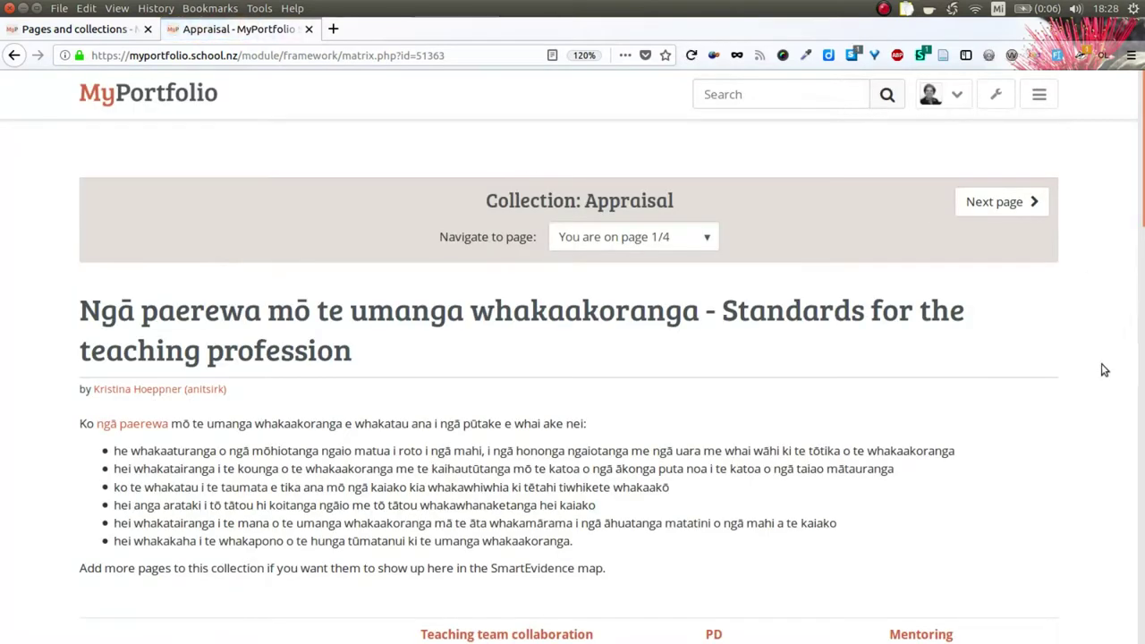
{"action": "scroll", "coordinate": [1103, 370], "scroll_direction": "down", "scroll_amount": 4}
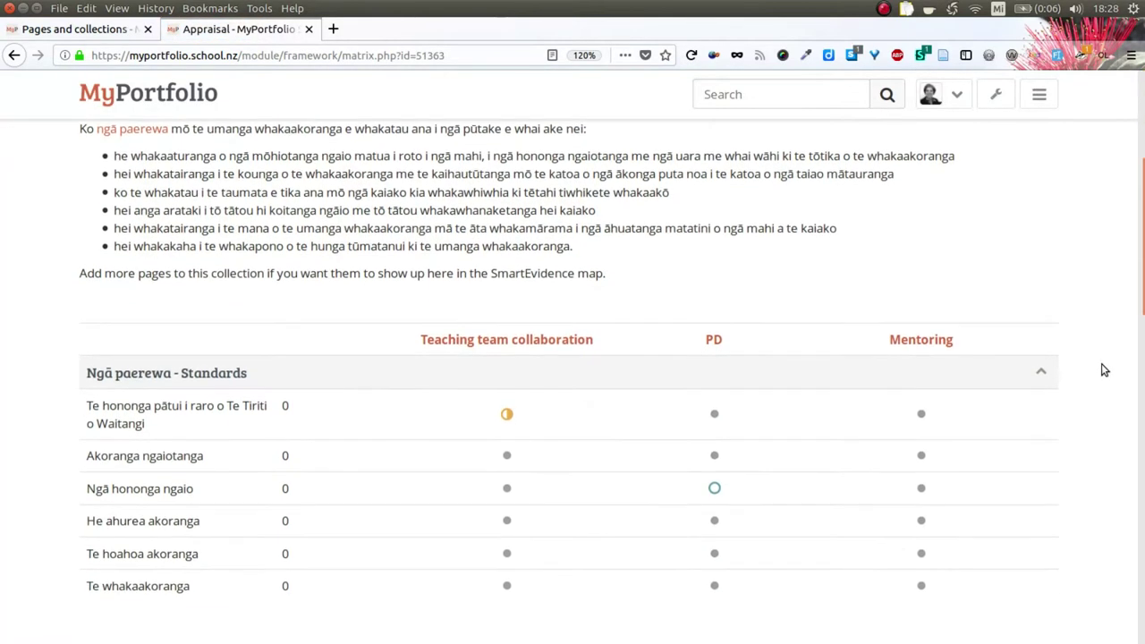
{"action": "scroll", "coordinate": [1104, 370], "scroll_direction": "down", "scroll_amount": 1}
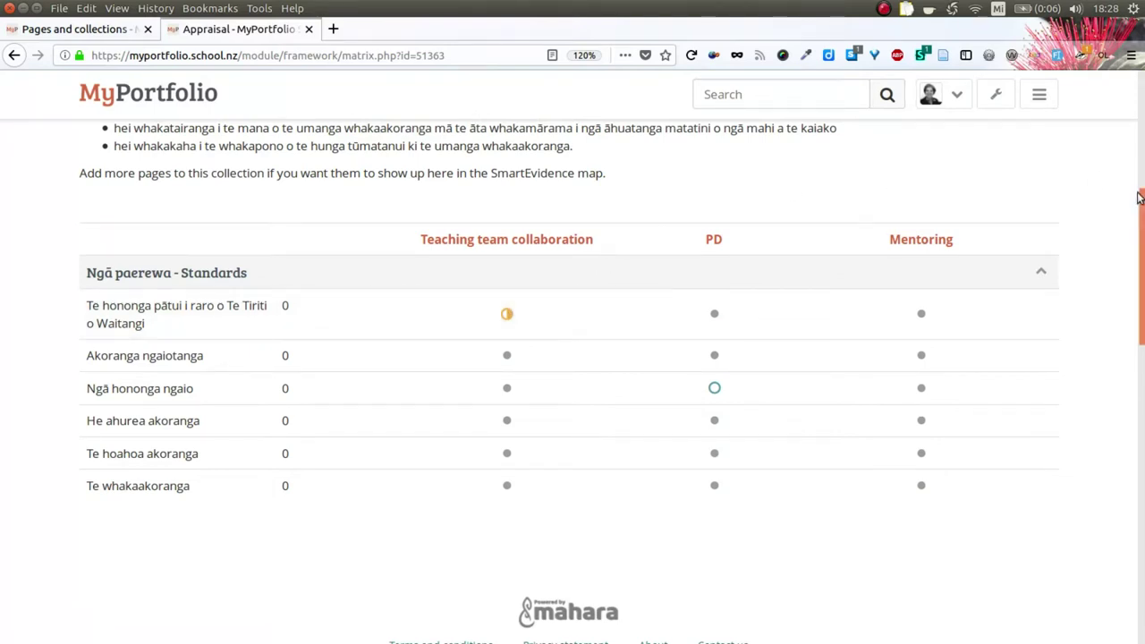
Step: Review the assessment and feedback on the Teaching team collaboration annotation for Te hononga pātui i raro o Te Tiriti o Waitangi, then close it
{"action": "left_click", "coordinate": [506, 315]}
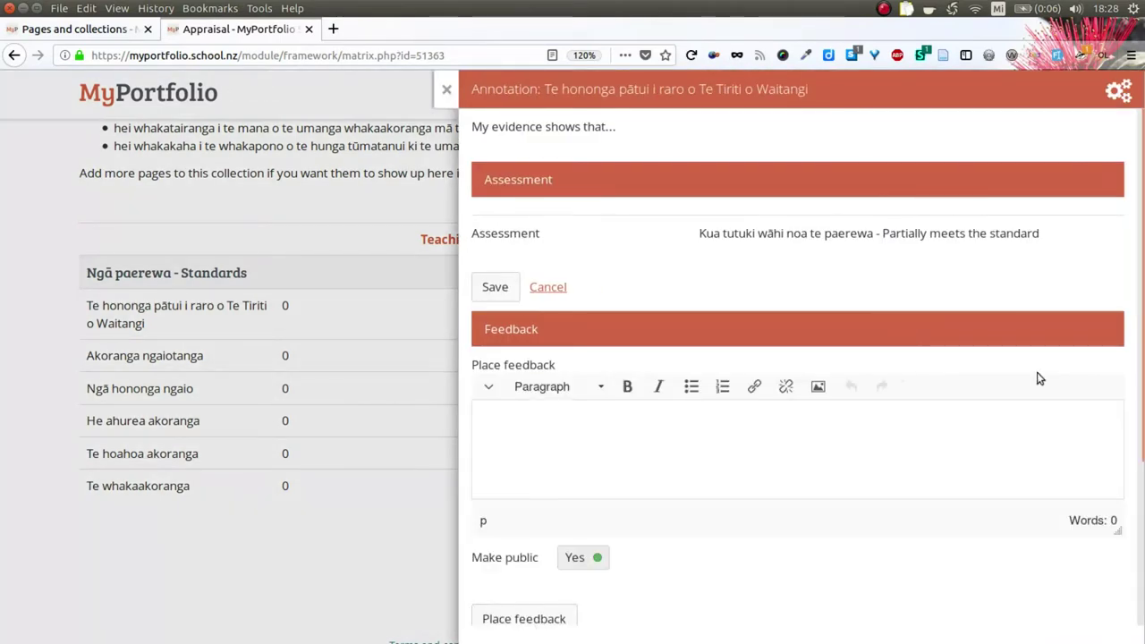
{"action": "scroll", "coordinate": [1037, 378], "scroll_direction": "down", "scroll_amount": 4}
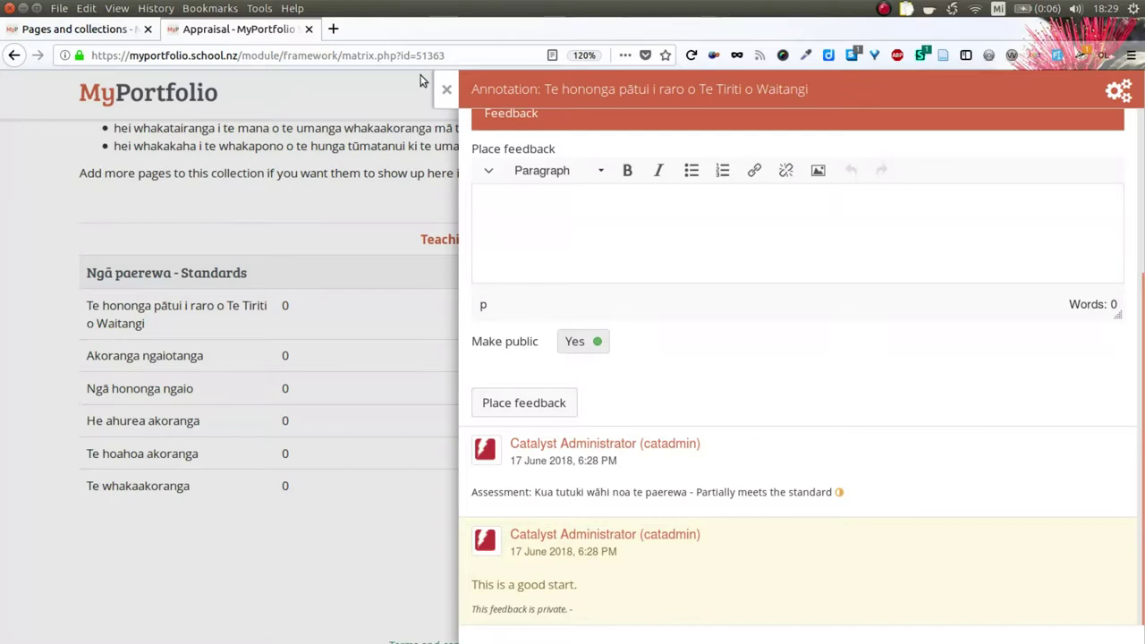
{"action": "left_click", "coordinate": [446, 93]}
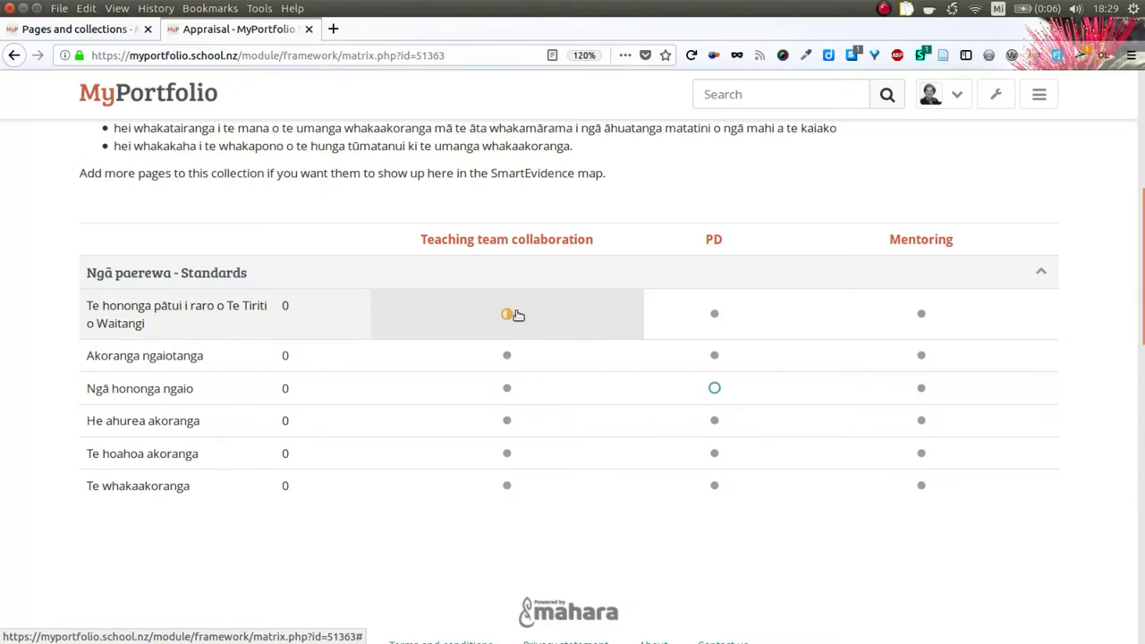
{"action": "mouse_move", "coordinate": [514, 322]}
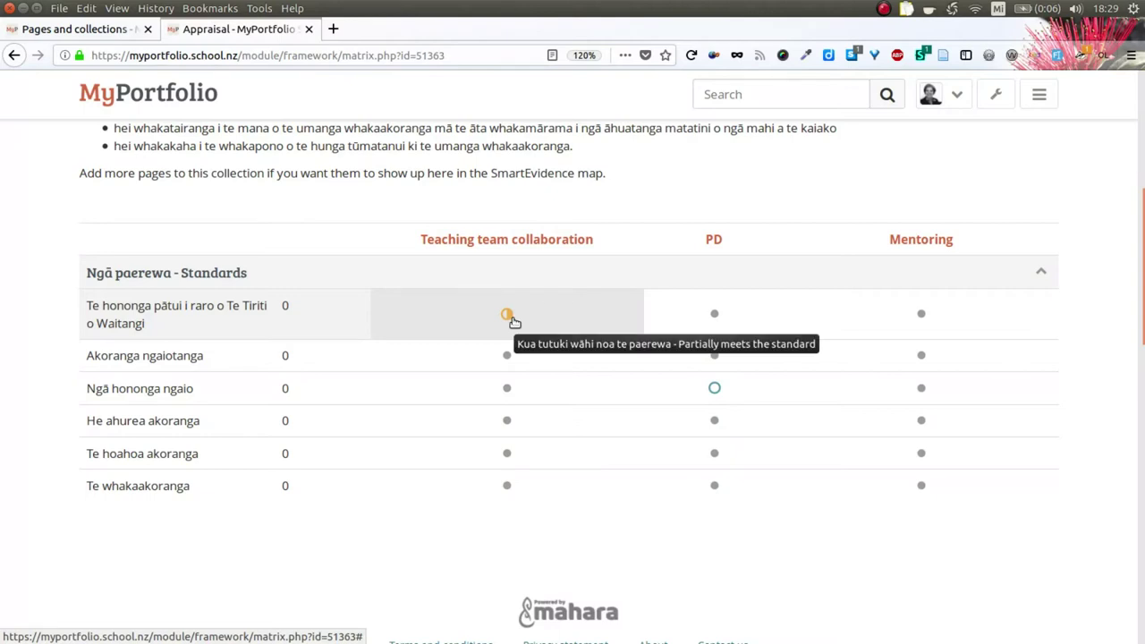